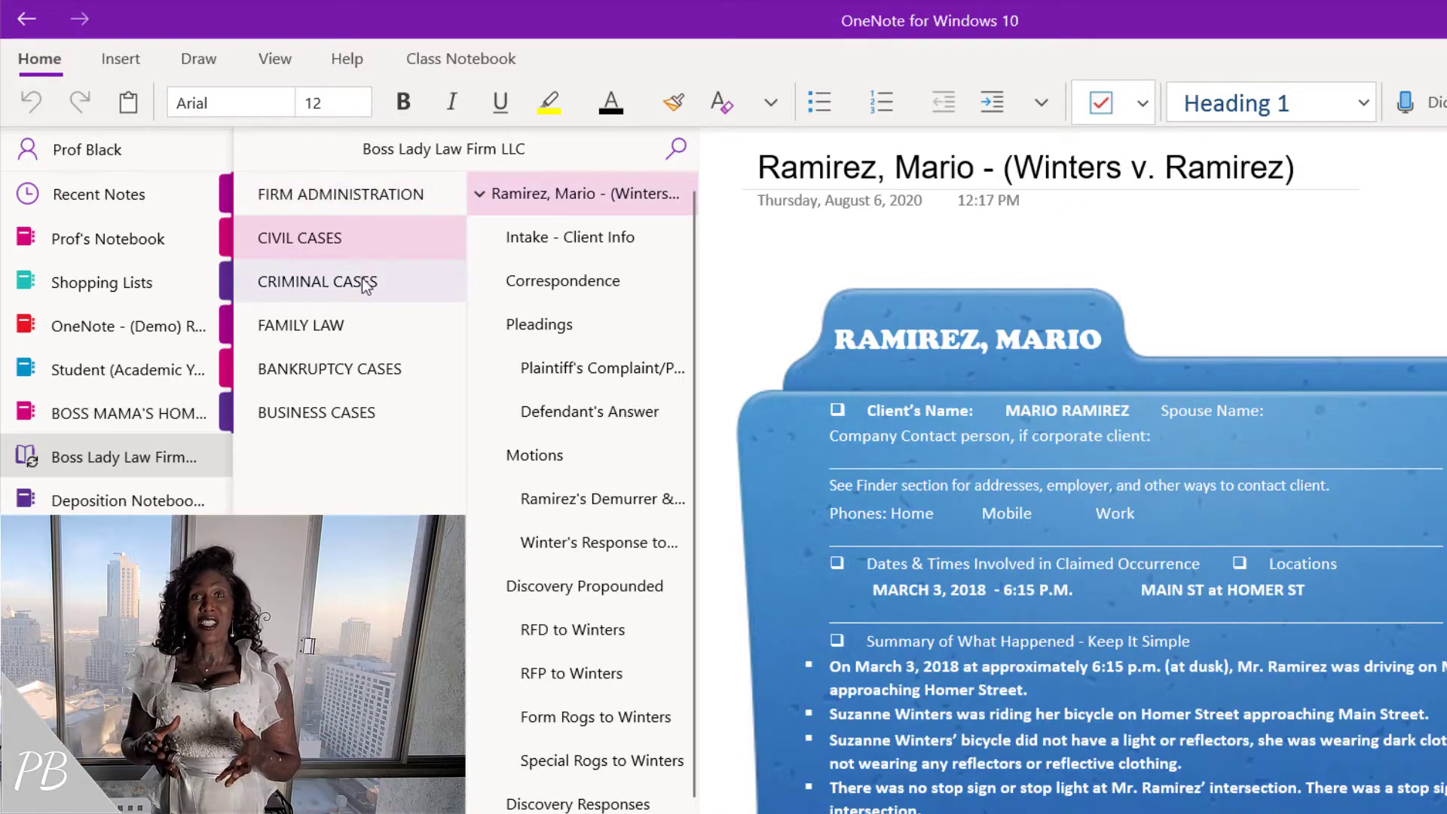
Step: Open FIRM ADMINISTRATION and expand, then collapse, the Accounts Payable vendor subpages twice
click(315, 200)
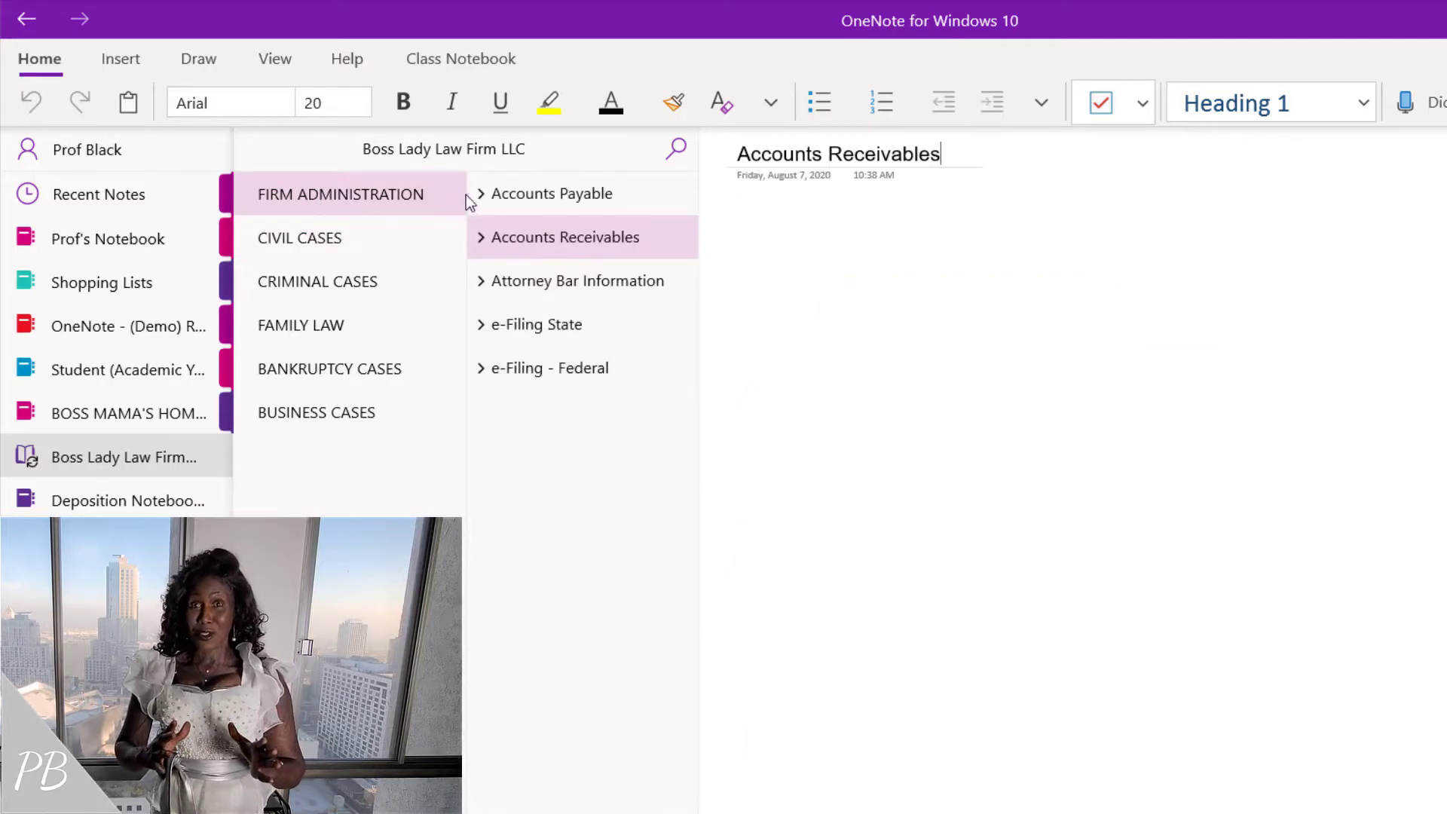
click(478, 197)
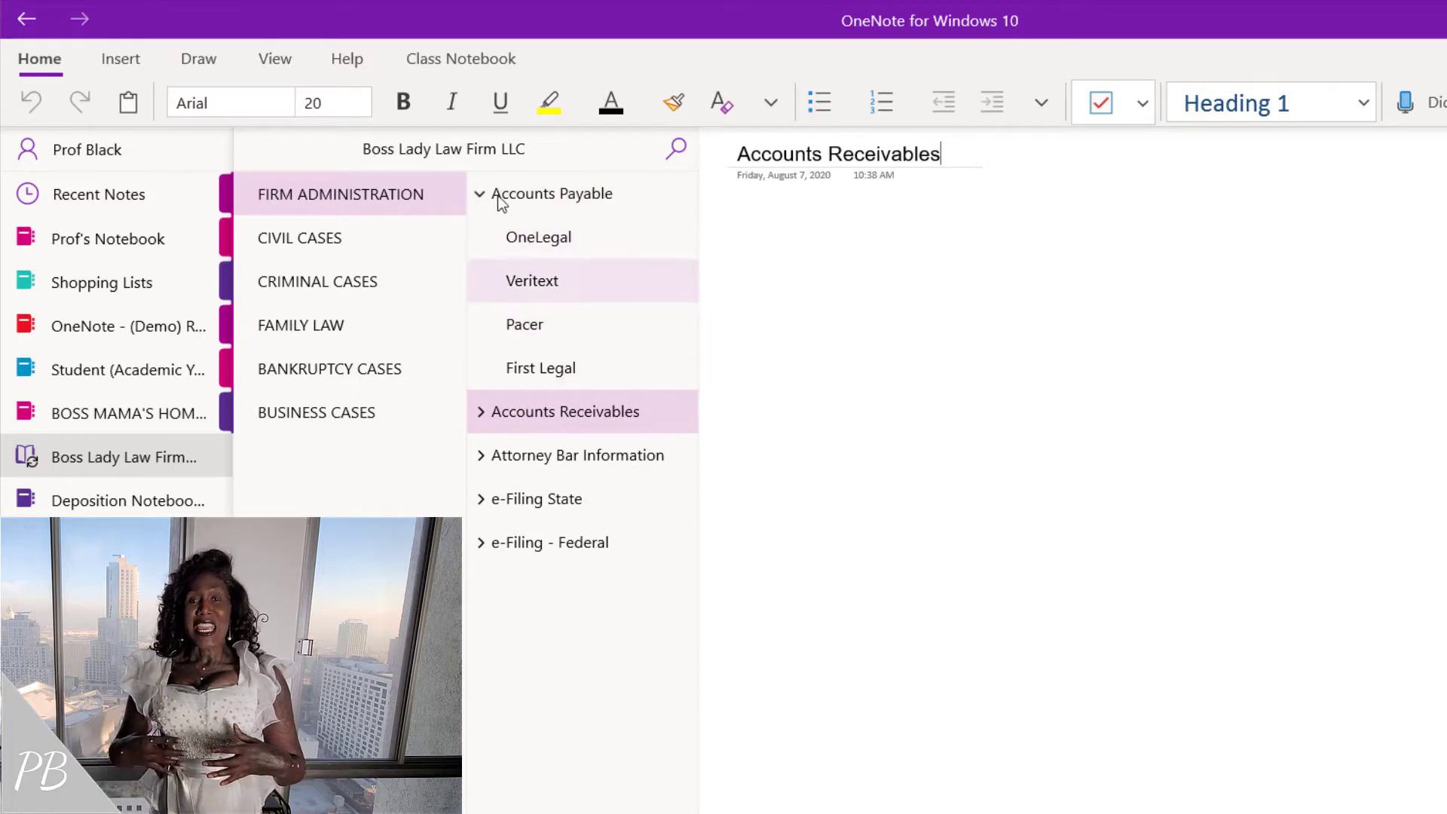
click(480, 194)
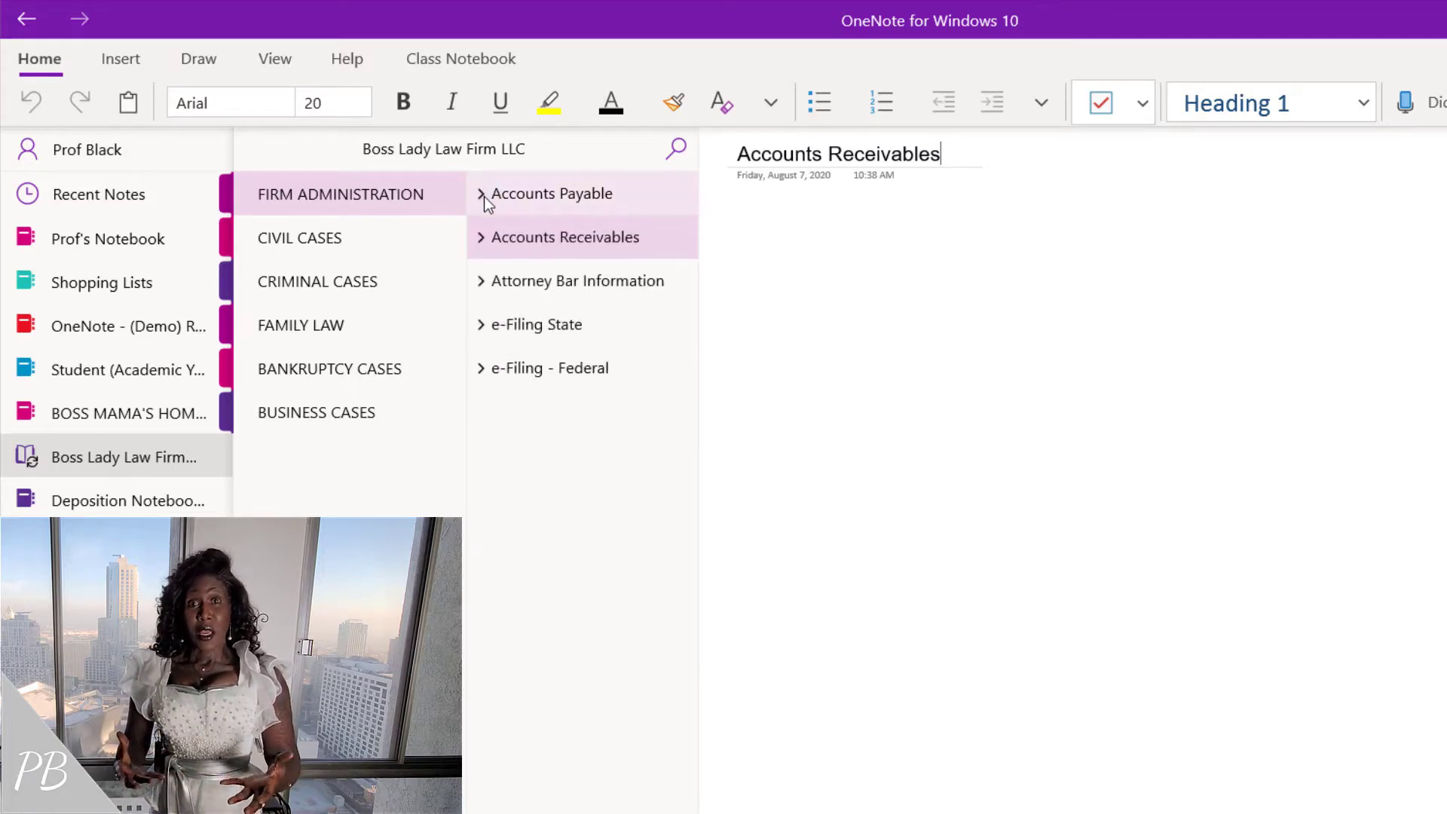
click(481, 195)
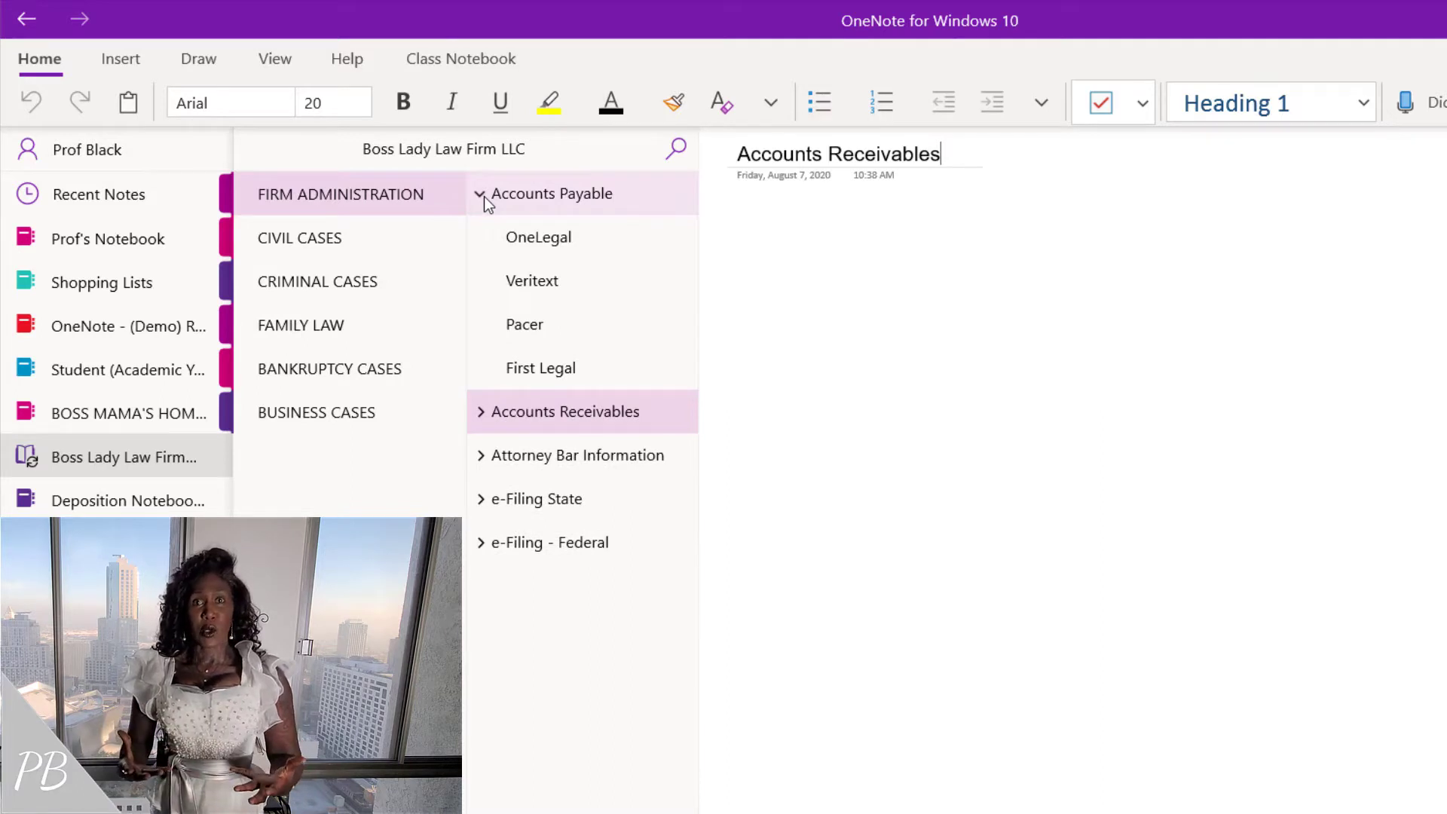
click(483, 195)
Step: Expand and collapse the Accounts Receivables and Attorney Bar Information subpage groups
click(481, 240)
click(483, 242)
click(483, 243)
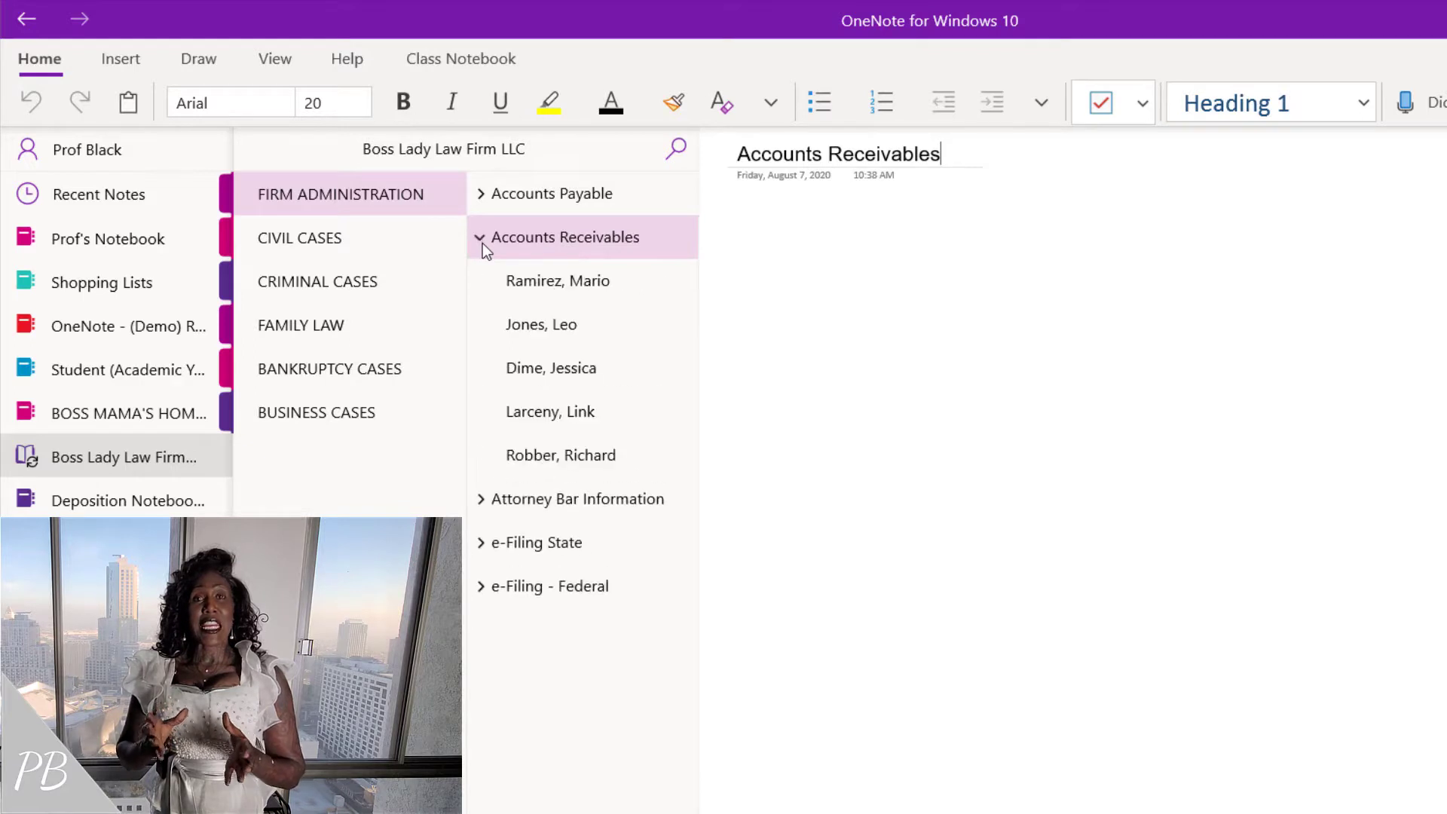
click(482, 243)
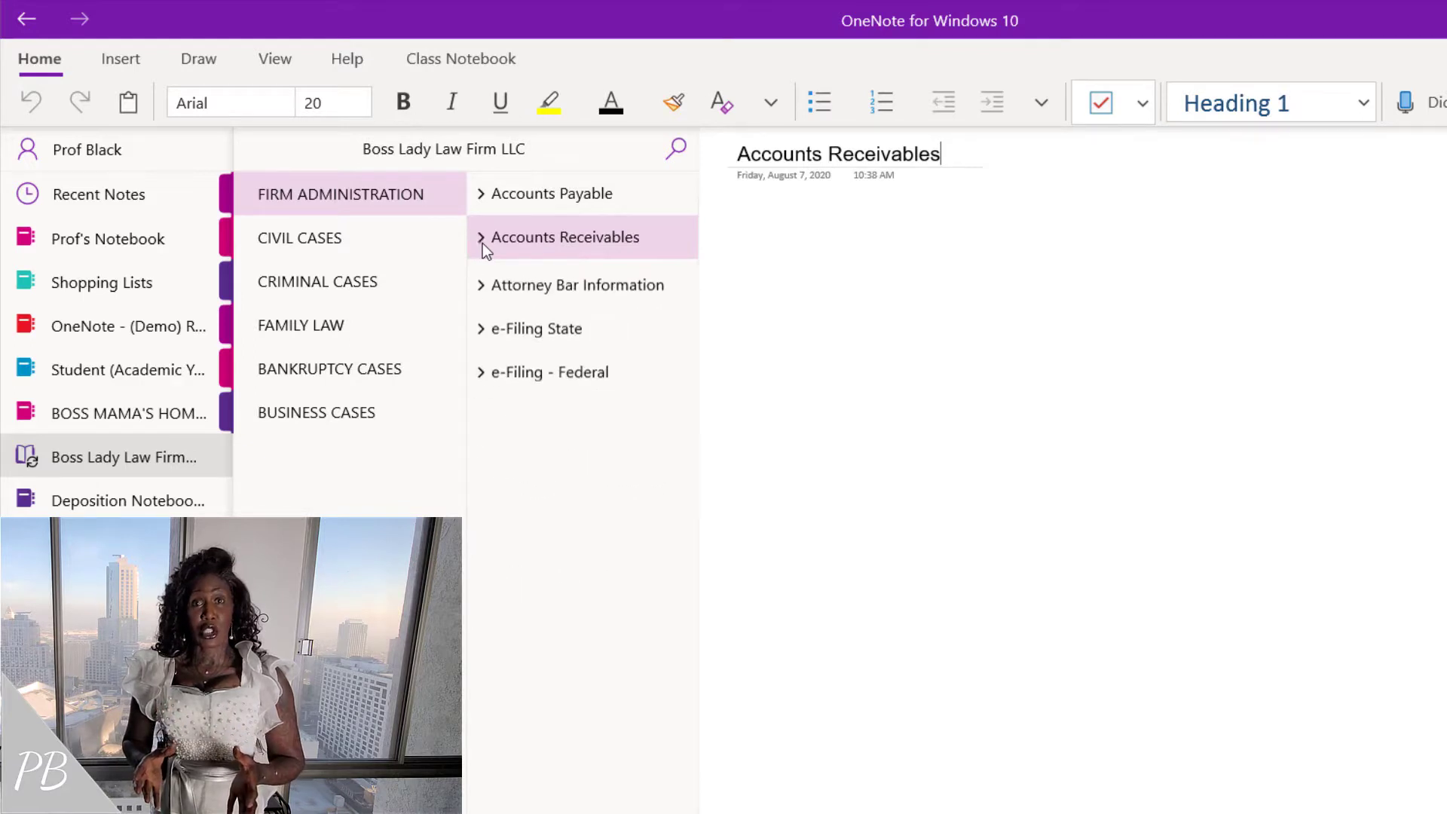
click(485, 287)
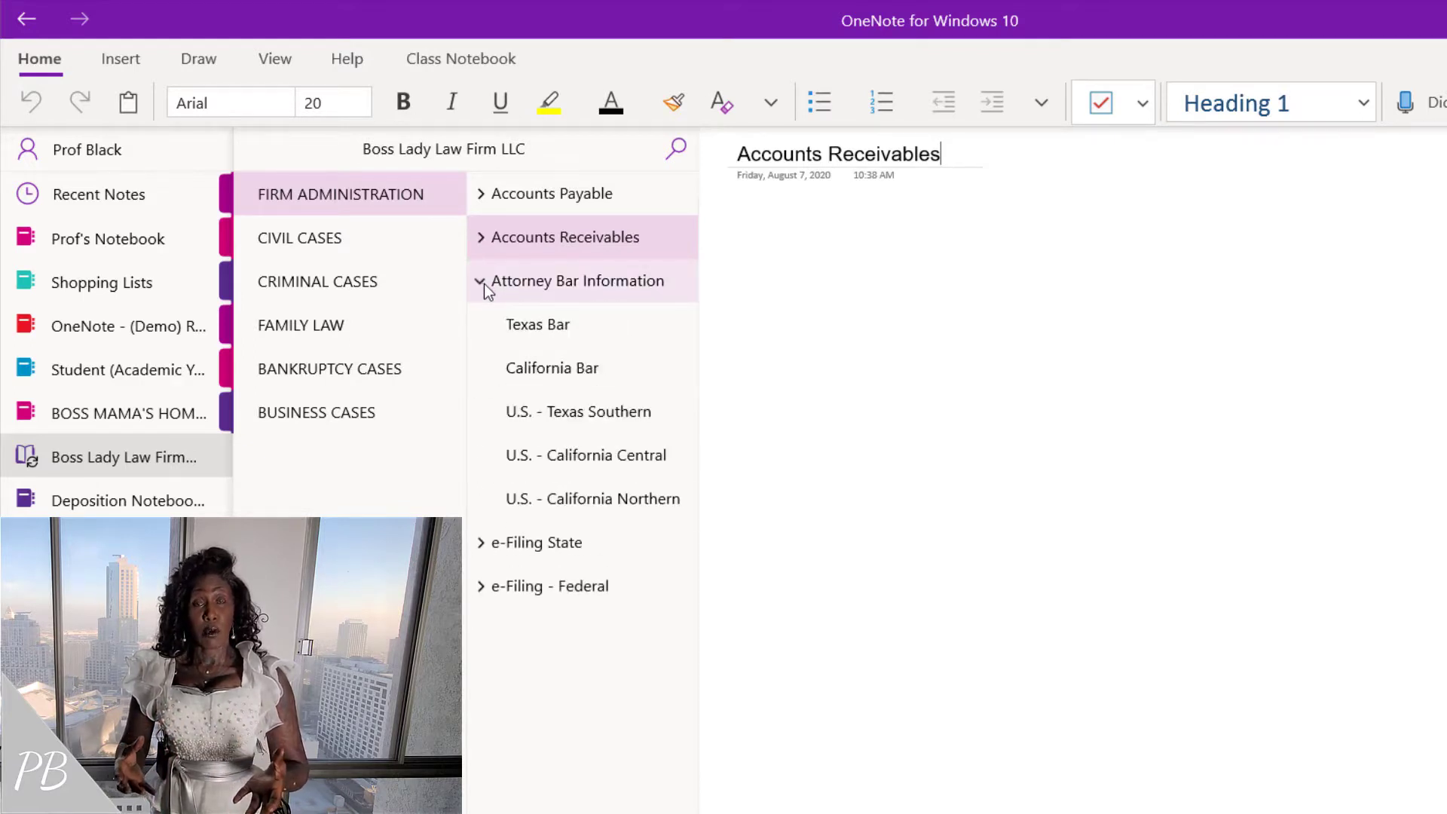
click(485, 286)
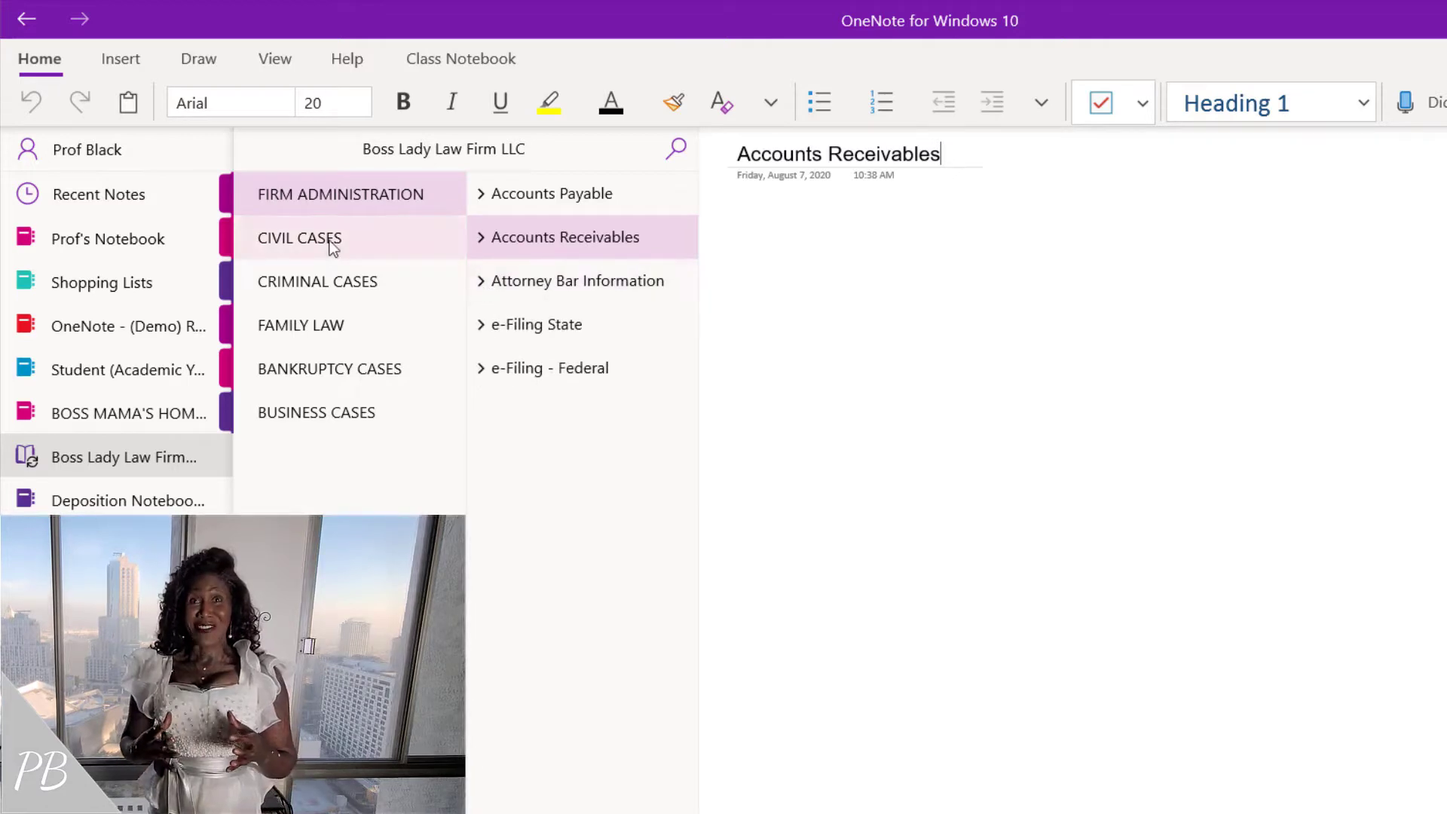
Step: Visit the CIVIL, CRIMINAL, FAMILY LAW, BANKRUPTCY, BUSINESS and FIRM ADMINISTRATION sections, ending on CIVIL CASES
click(332, 239)
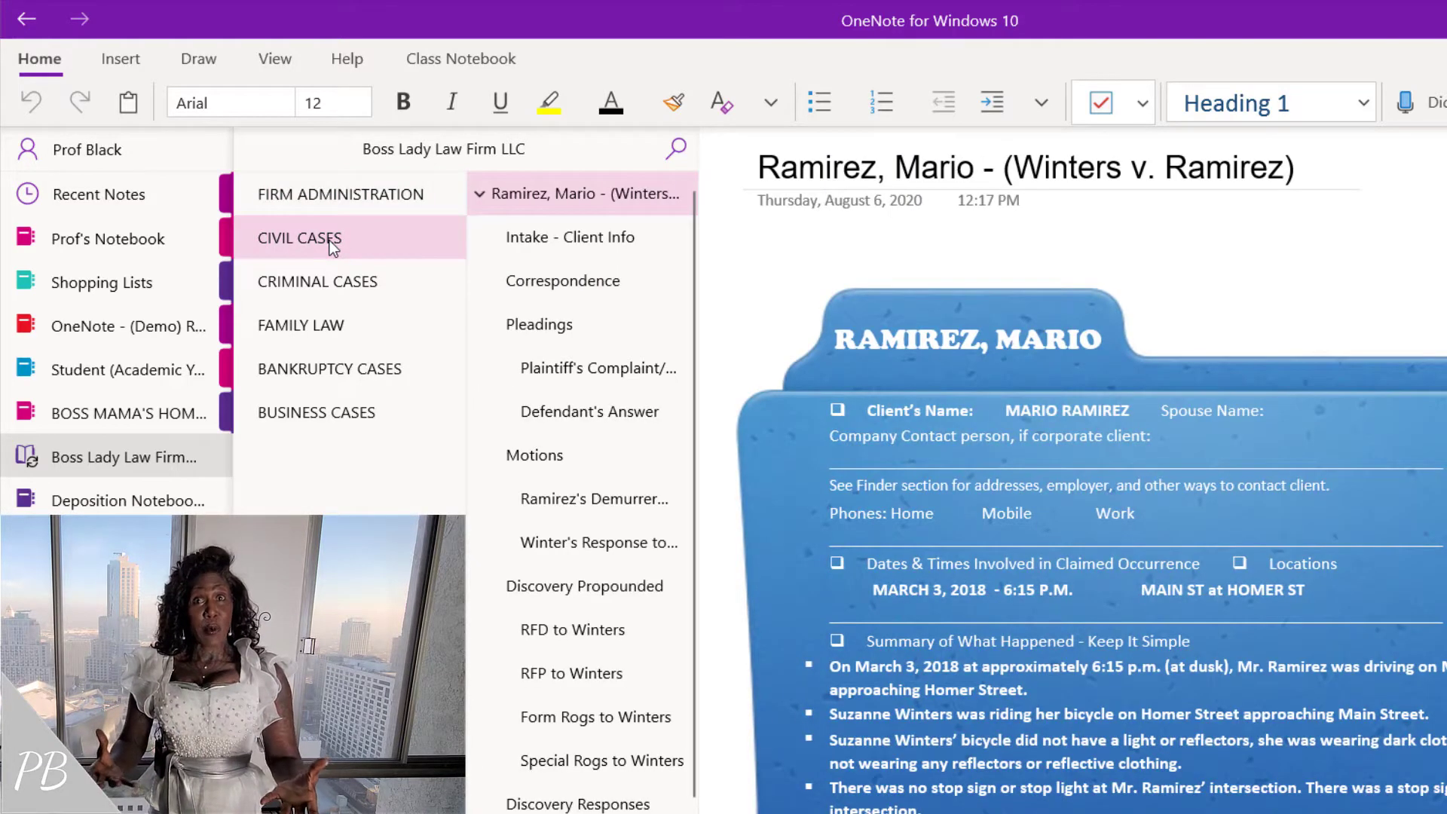
click(338, 287)
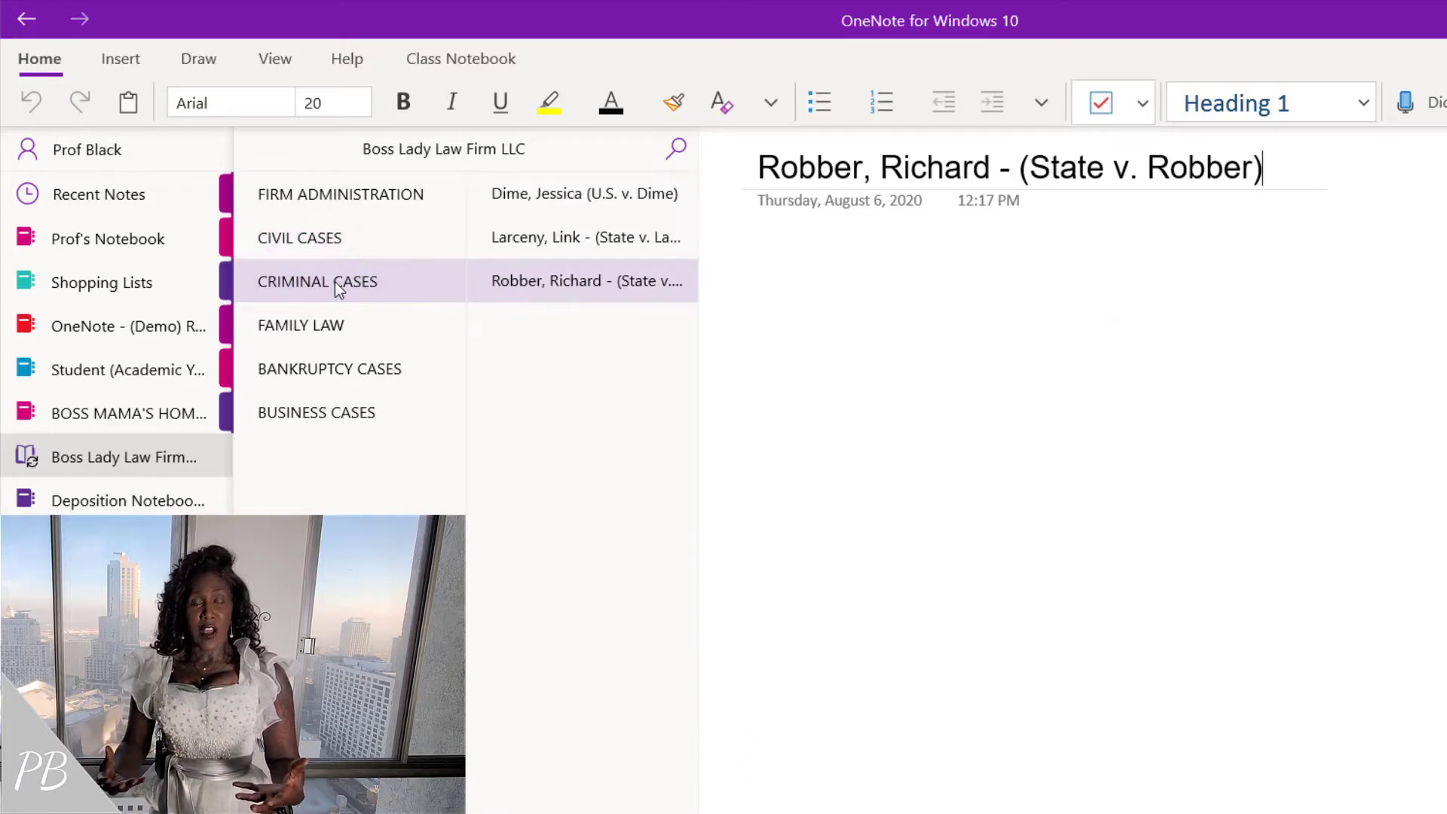
click(331, 332)
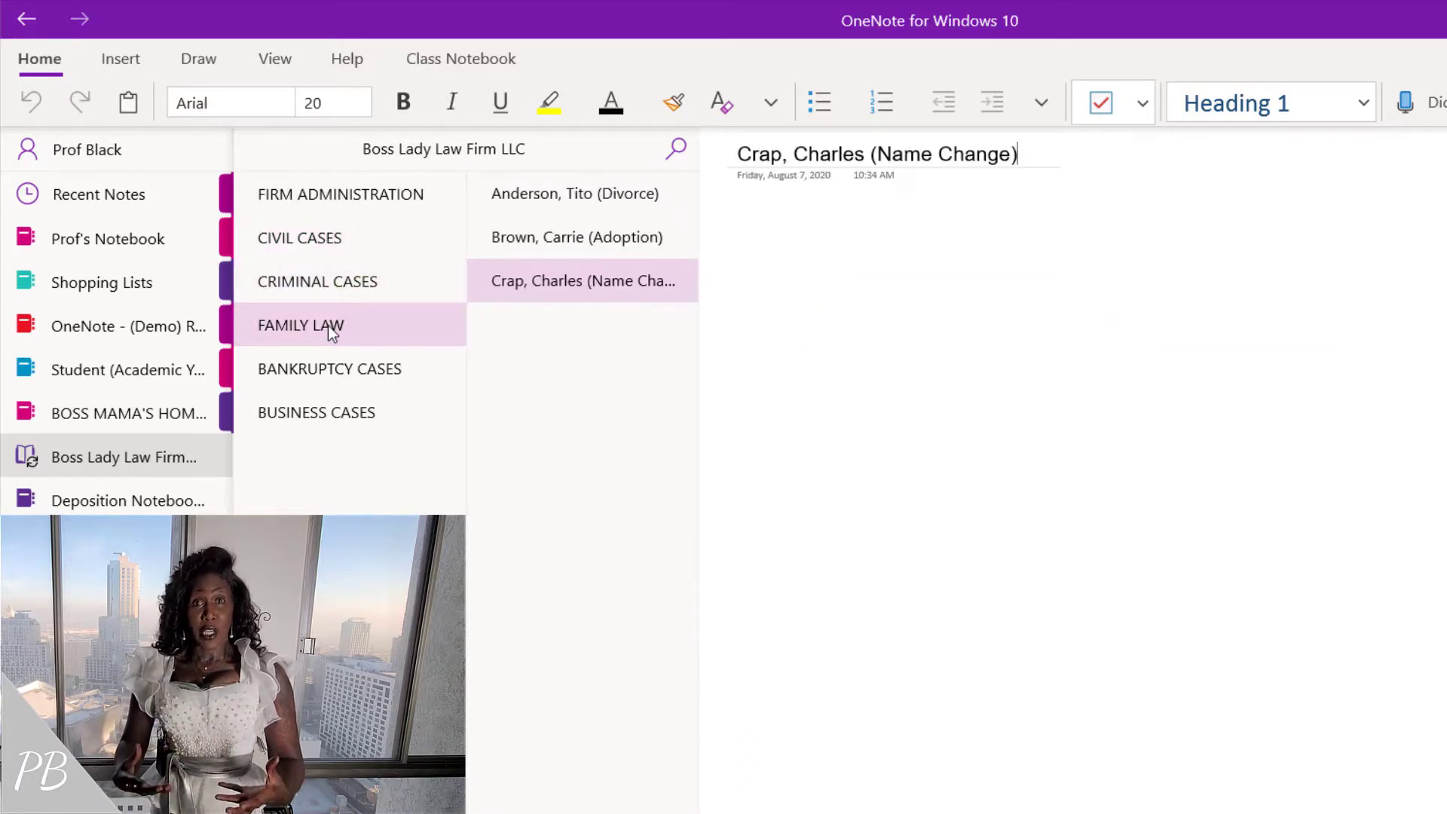
click(345, 368)
click(332, 411)
click(303, 193)
click(301, 241)
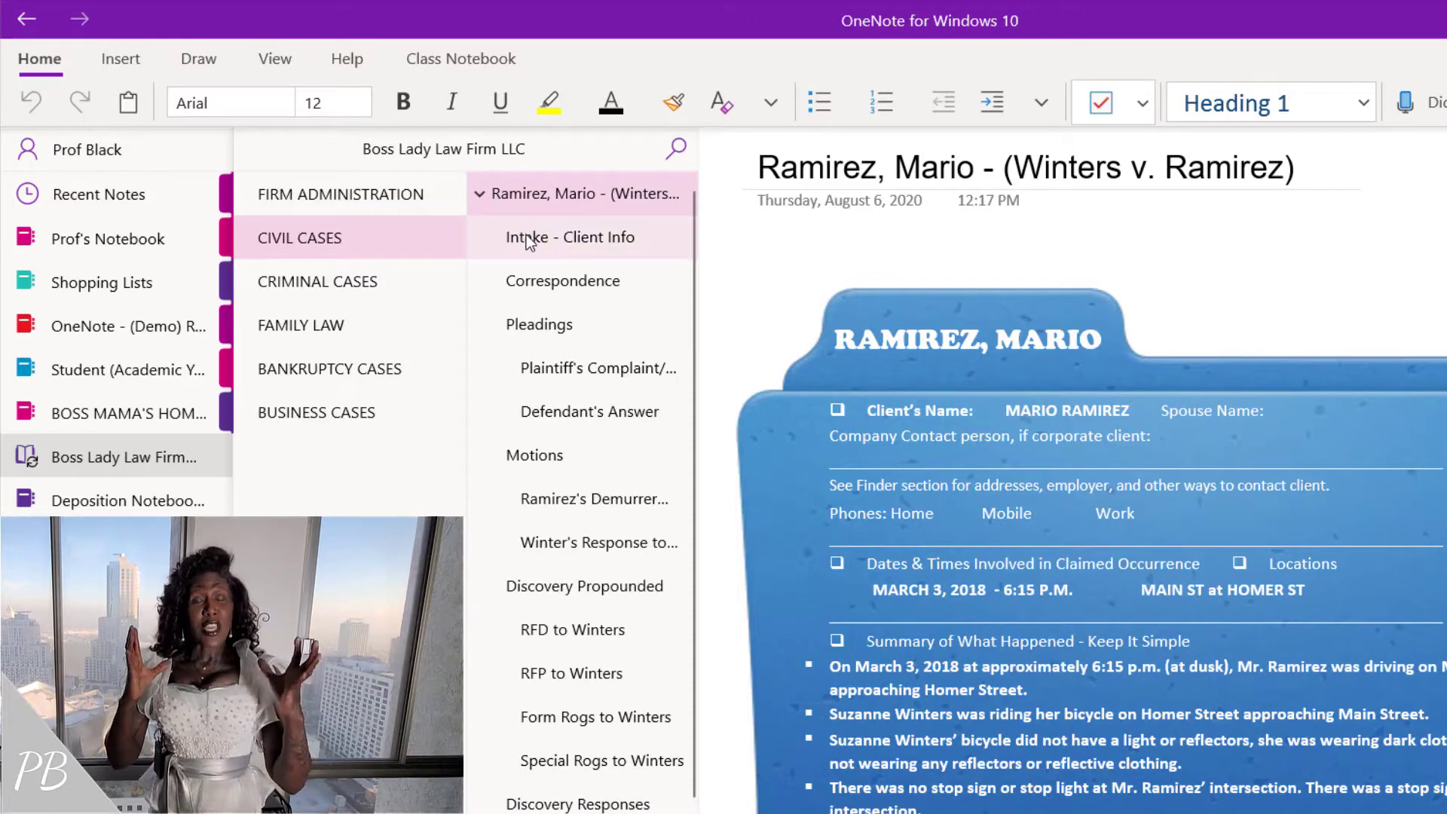
Step: Read the Pleadings and Plaintiff's Complaint/Petition pages, fold the client's subpages, then switch to Deposition Notebook - Demo
click(523, 338)
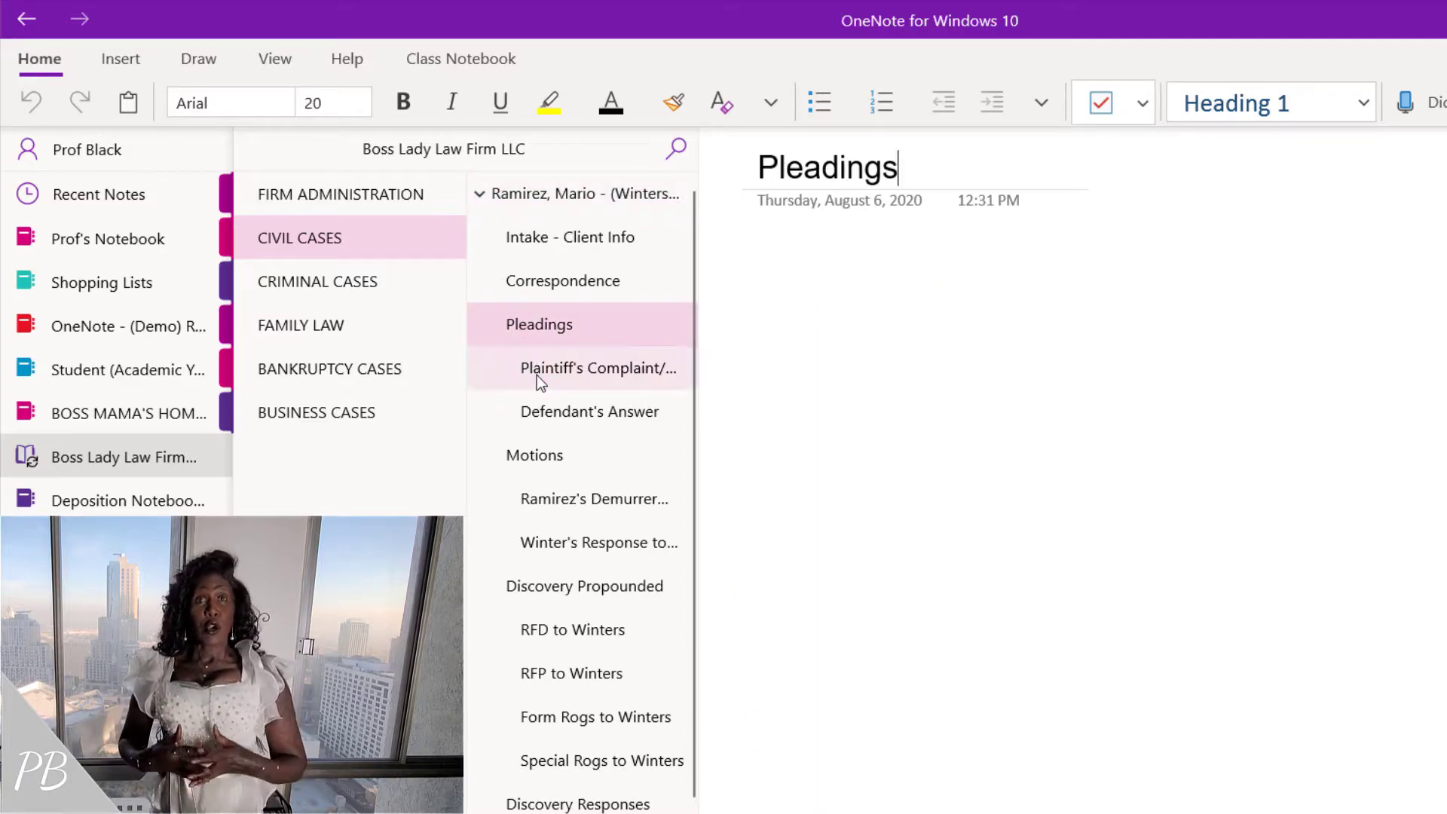
click(537, 374)
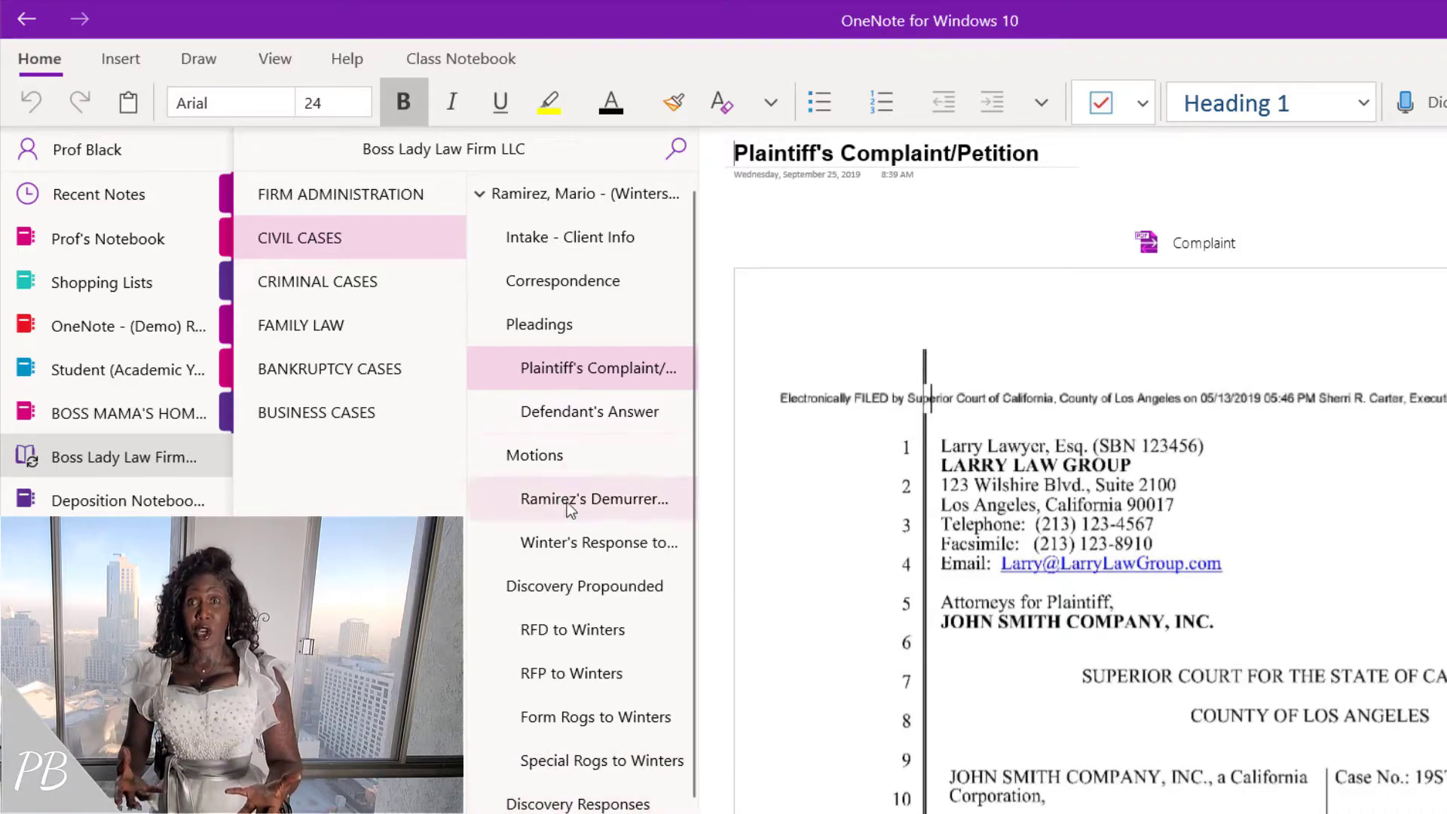
click(482, 196)
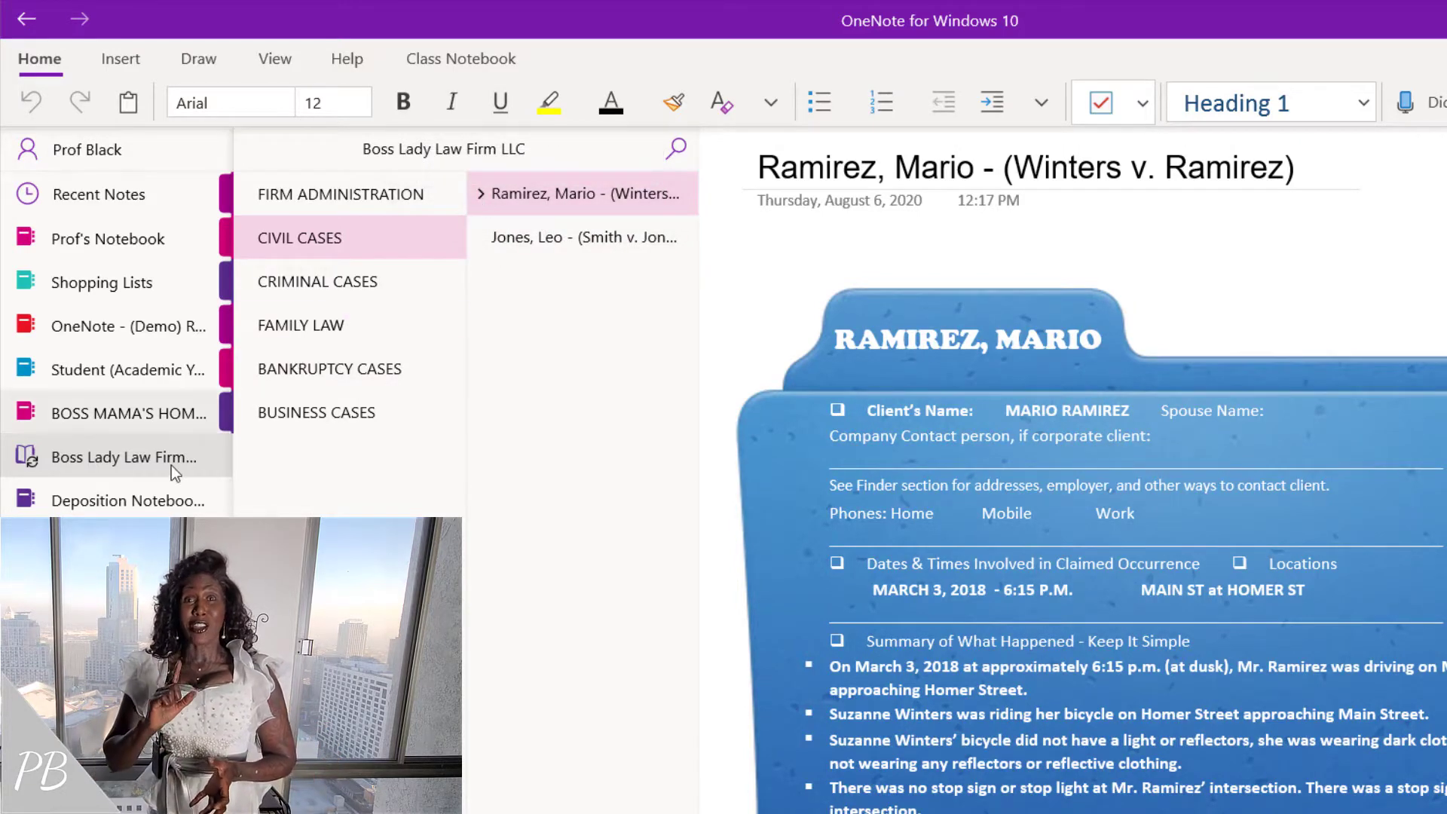
click(146, 503)
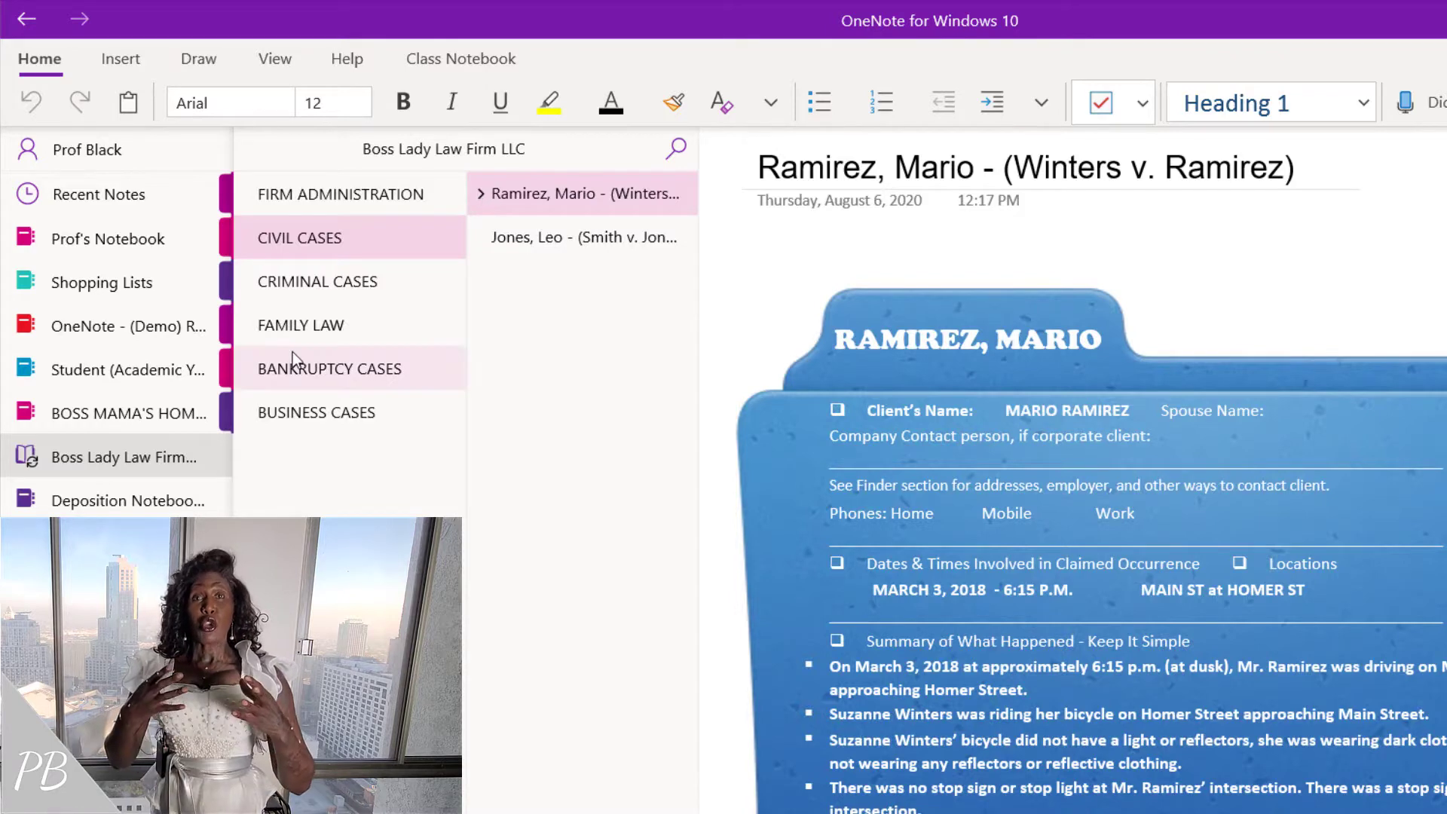
Step: Open the Deposition Notebook - Demo INDEX and visit the TAB 1 Depo Event Calendar Info page
click(149, 508)
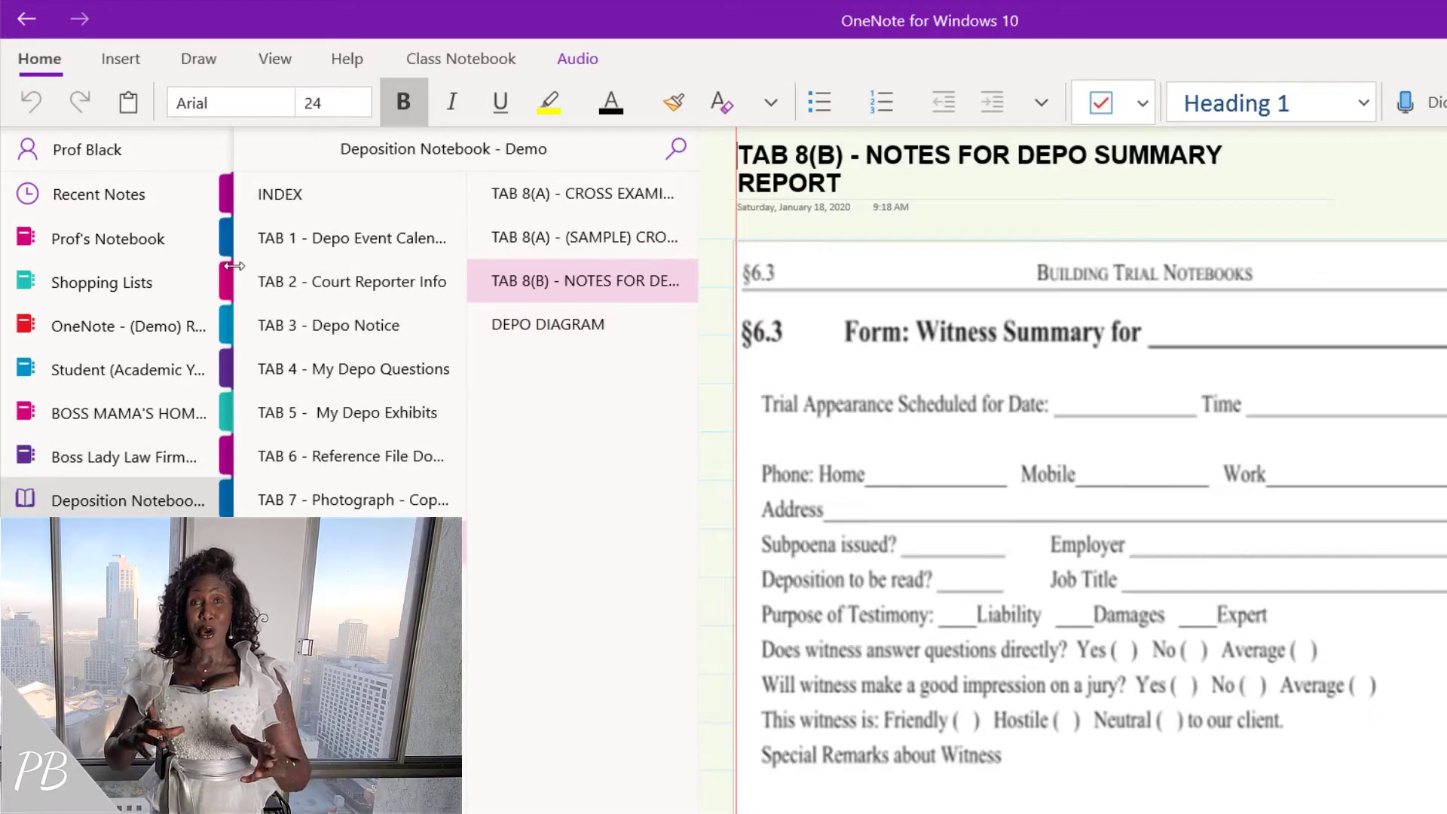
click(263, 200)
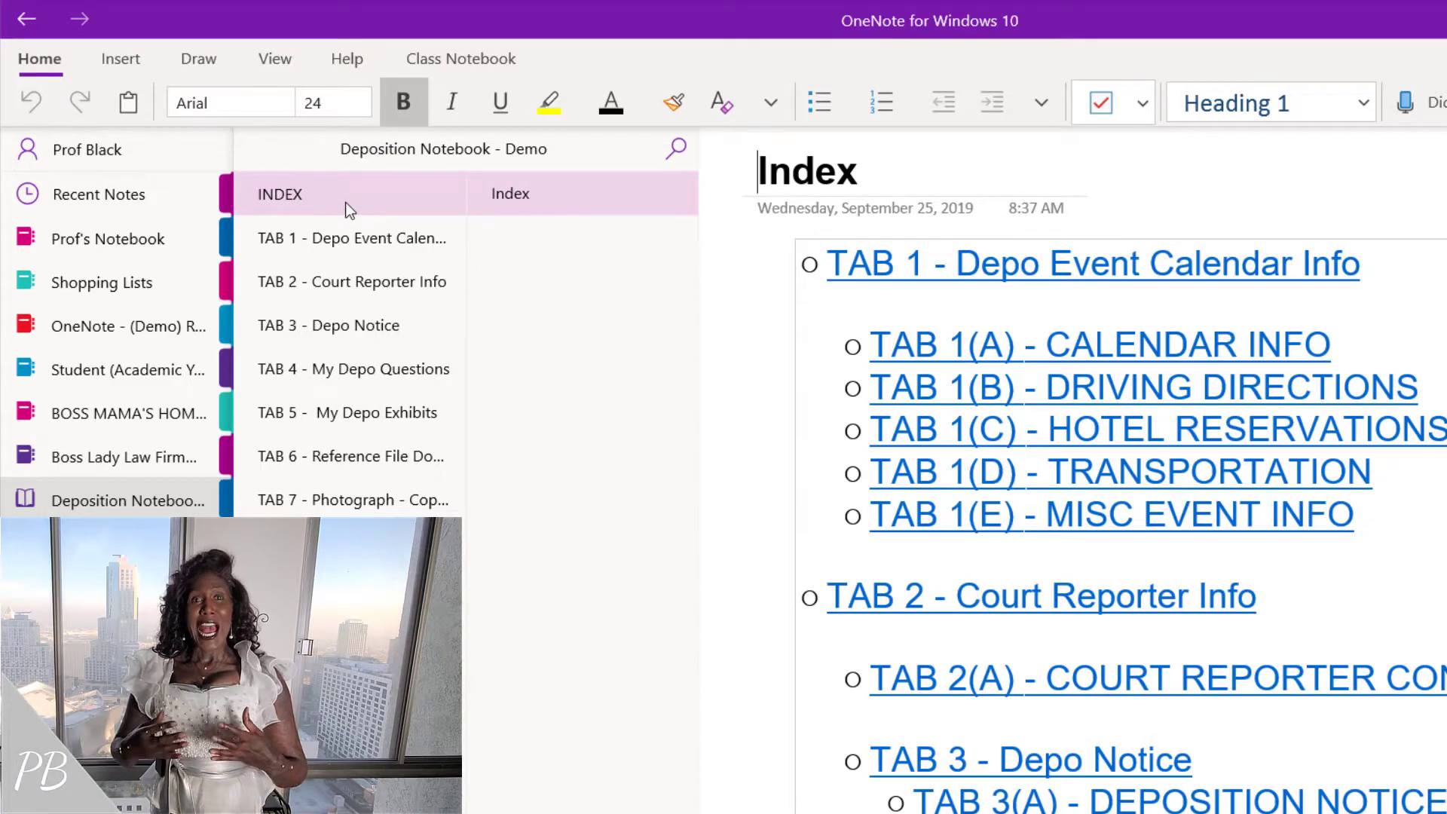
click(879, 268)
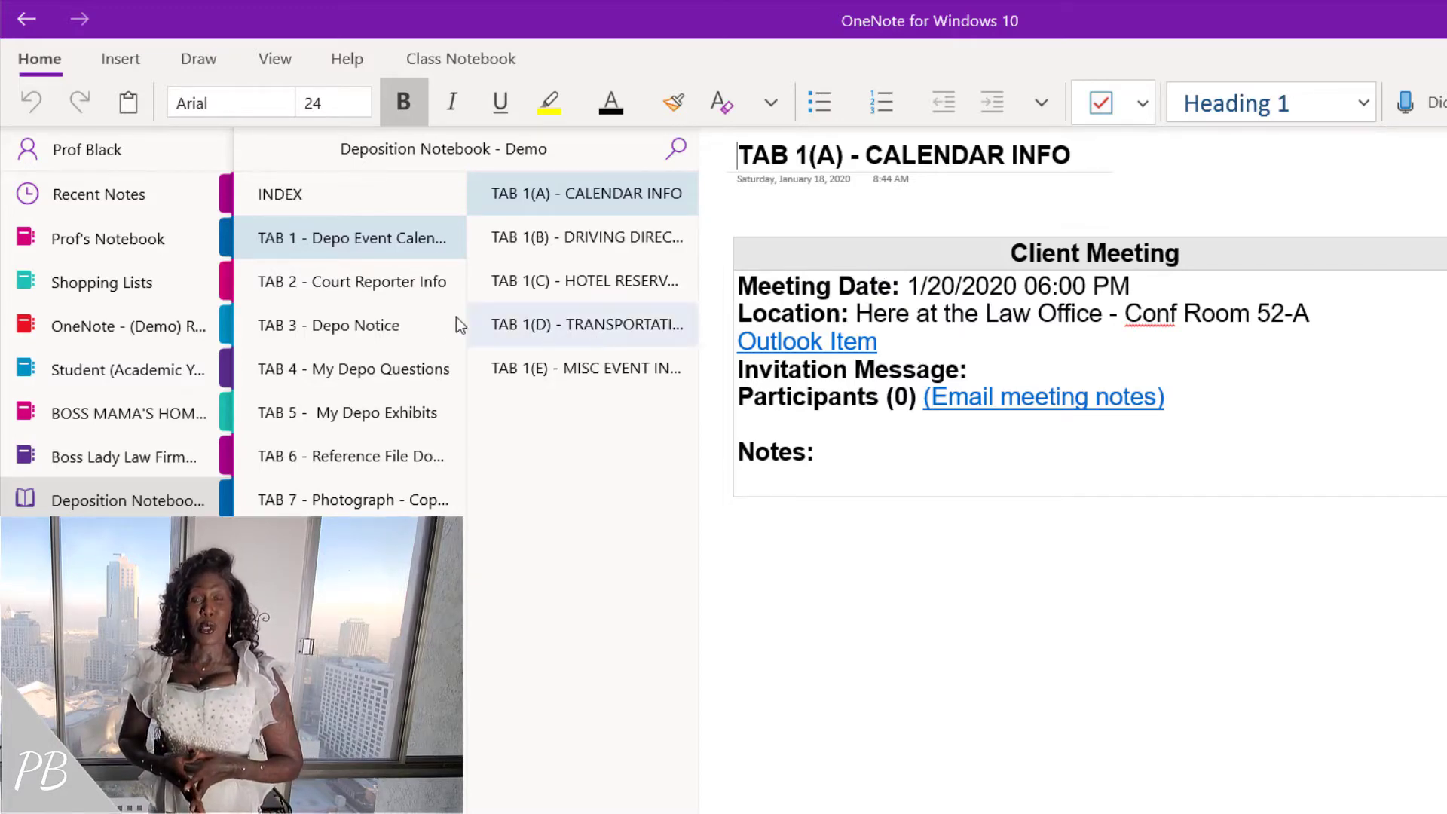
click(291, 198)
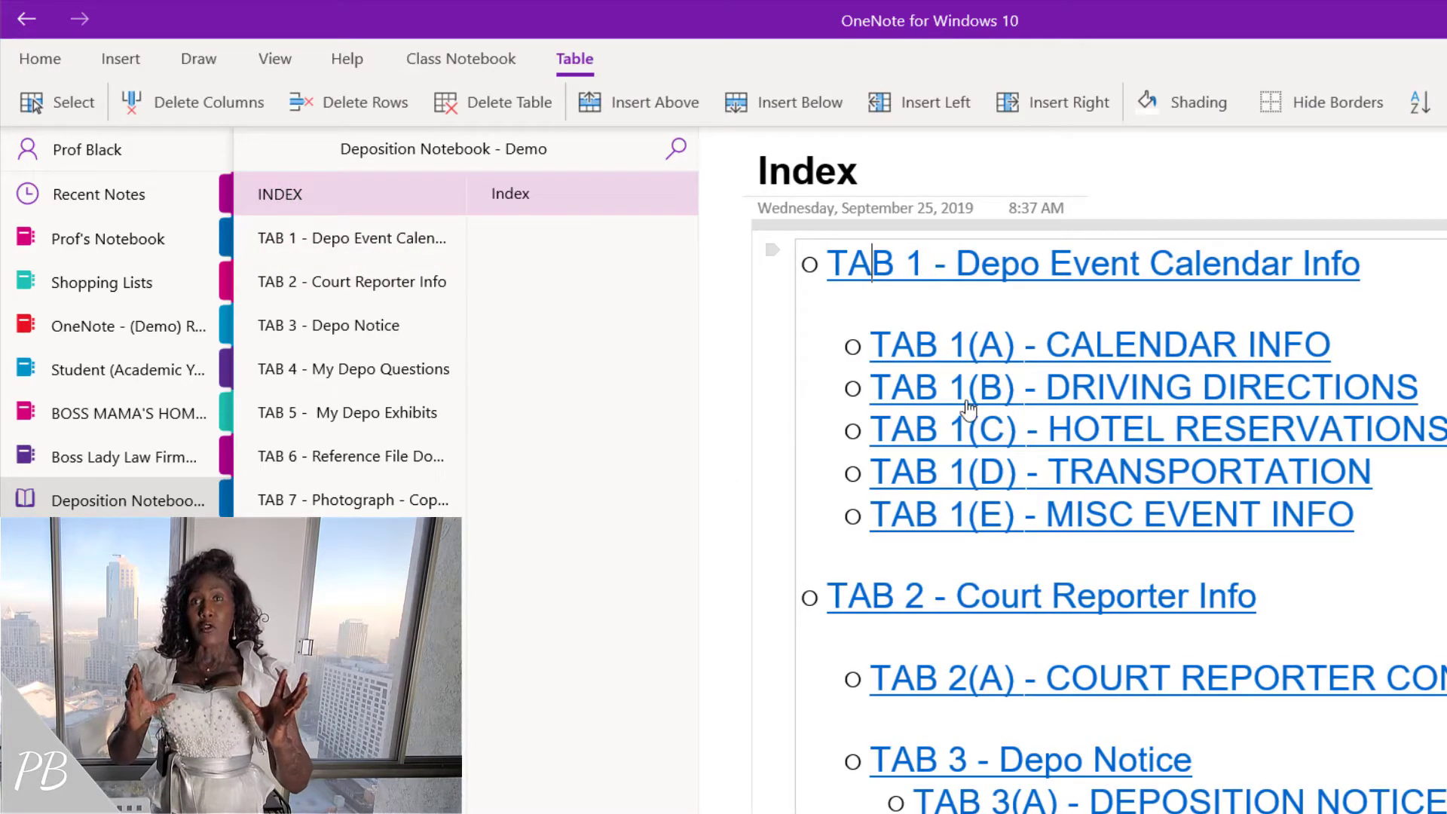
Step: Fit the Index to Page Width and follow the TAB 3(A) - Deposition Notice link
click(264, 65)
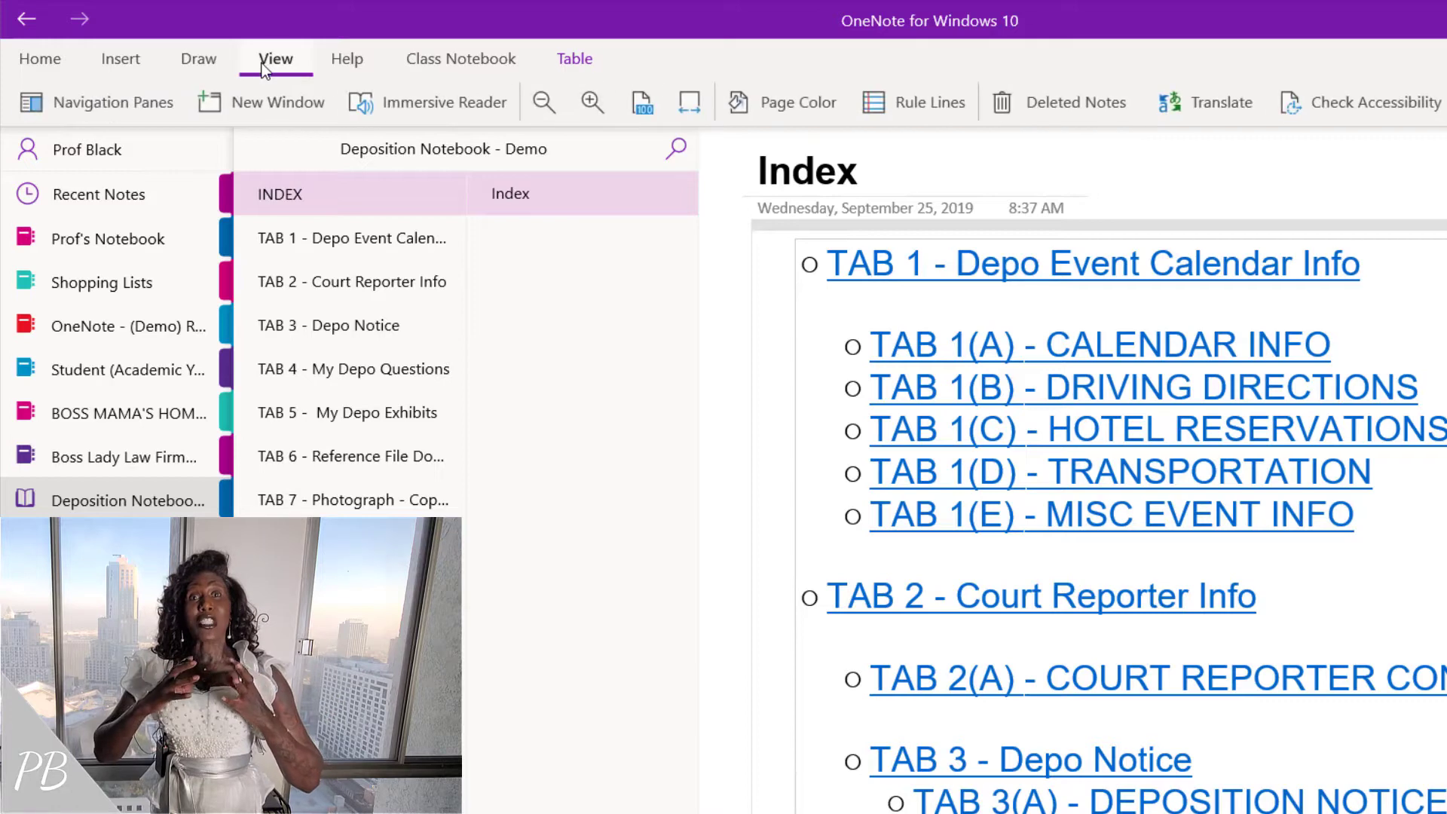
click(689, 105)
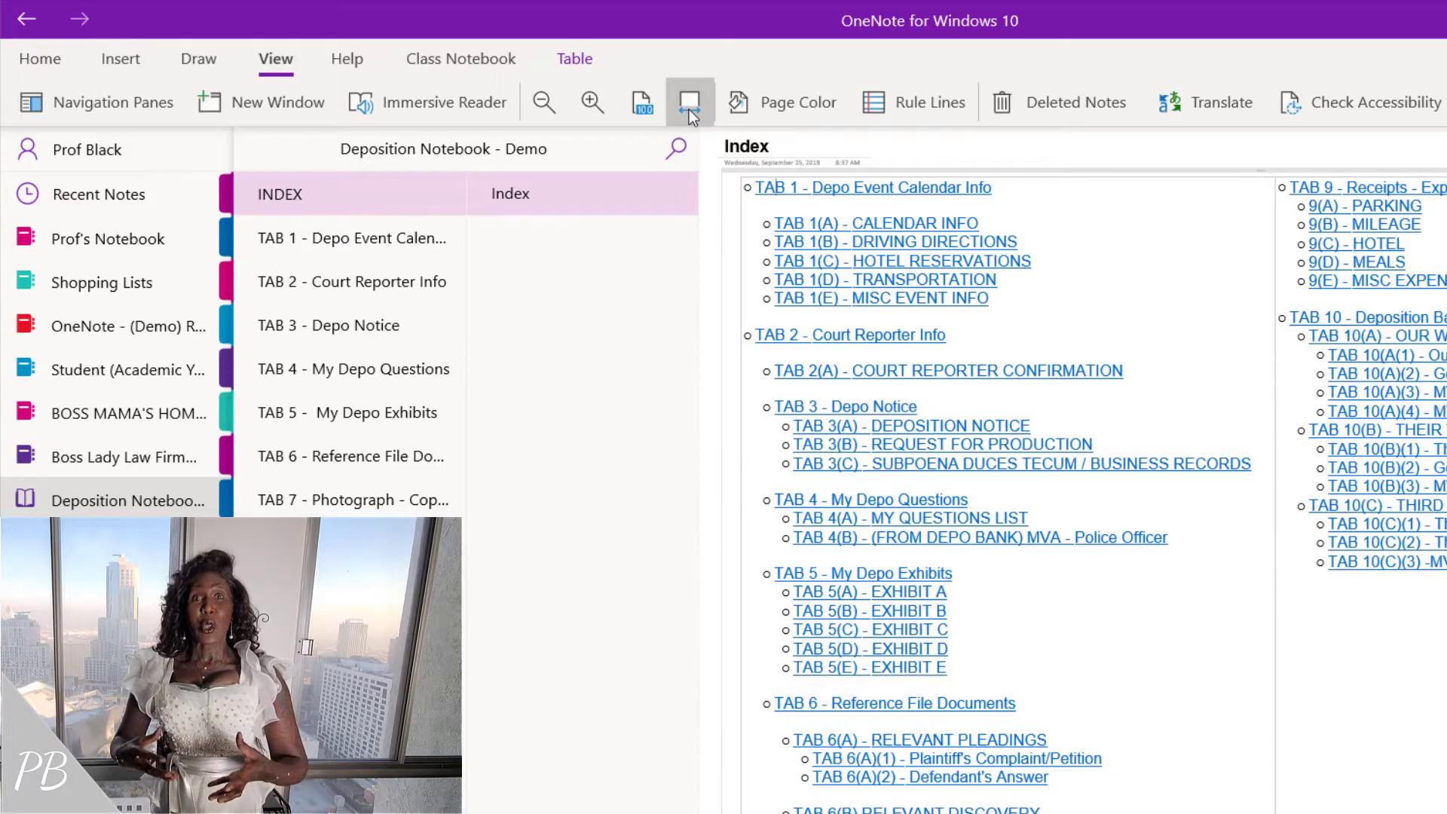
click(939, 434)
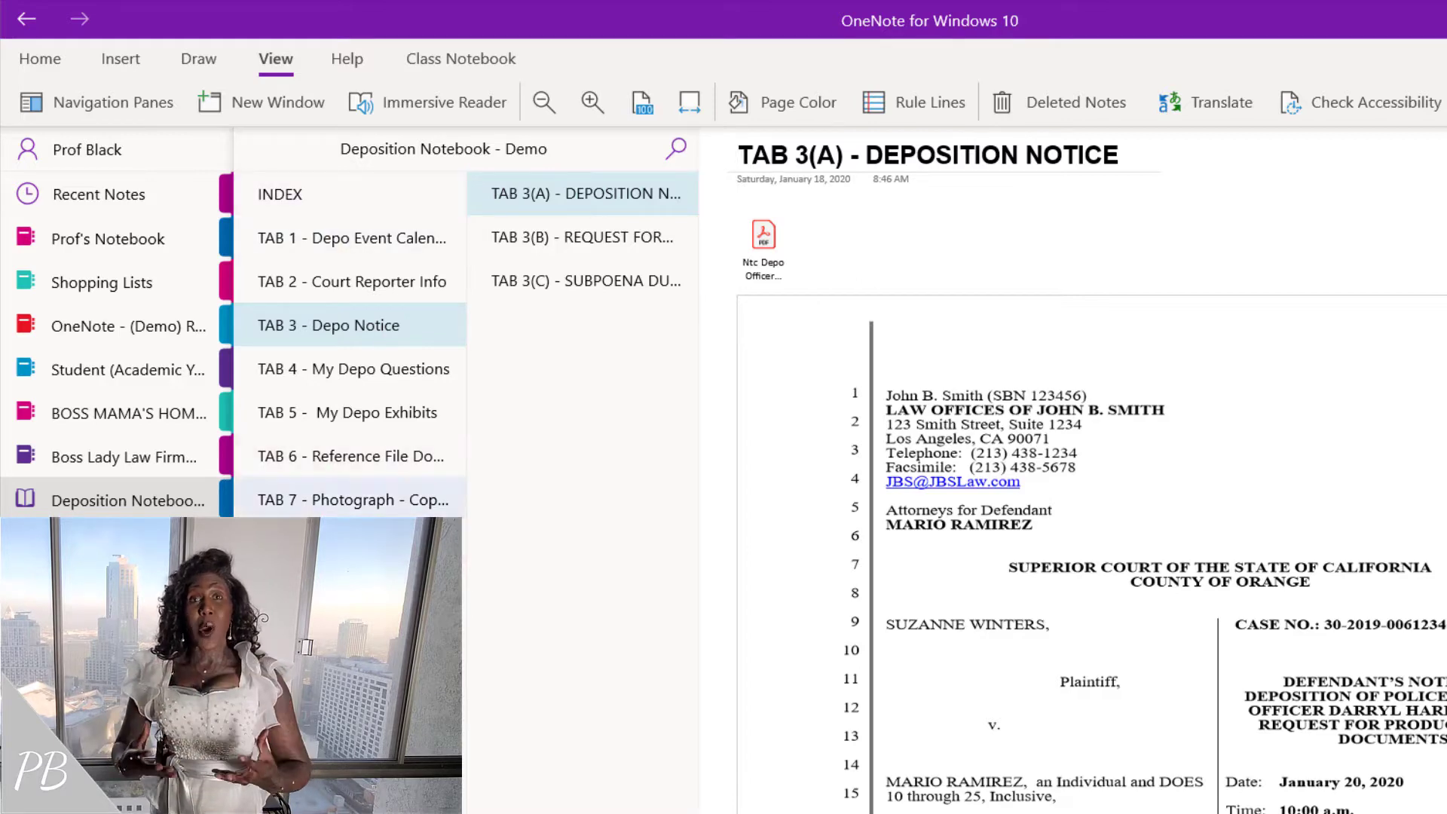
Step: Open the TAB 8 sample cross examination notes page at Page Width and scroll down it
click(347, 543)
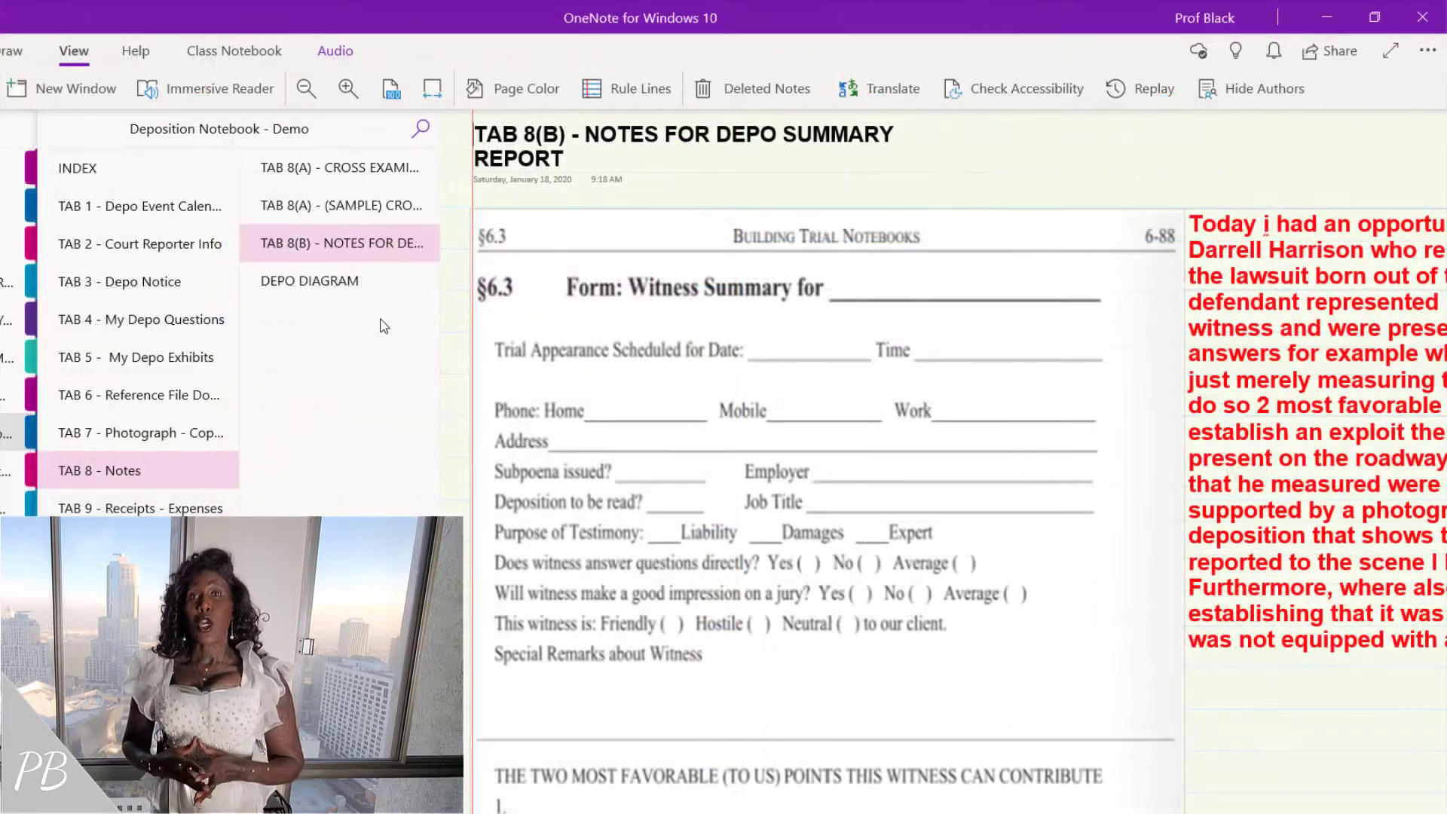
click(368, 212)
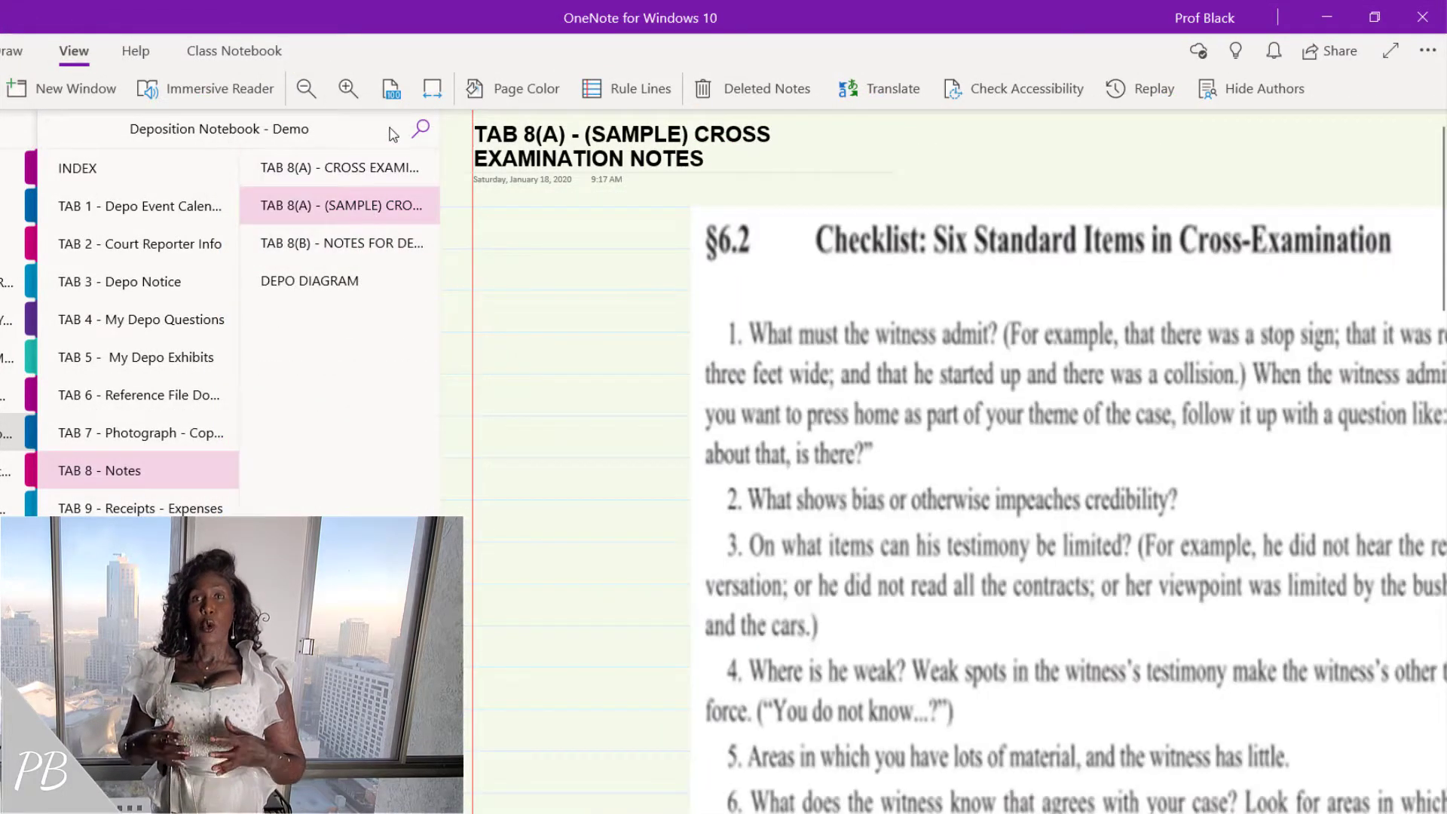
click(428, 101)
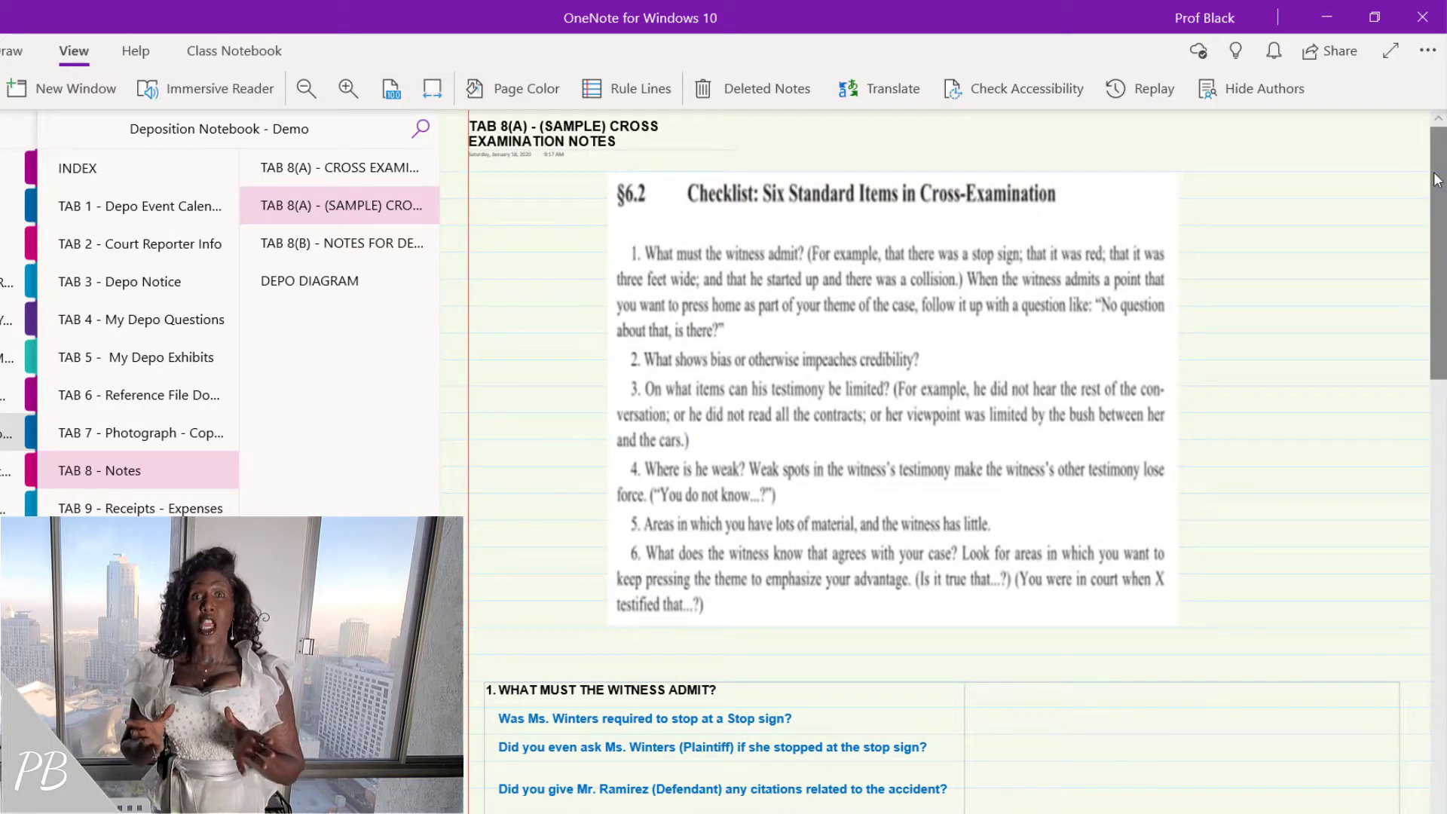
drag(1436, 179, 1441, 334)
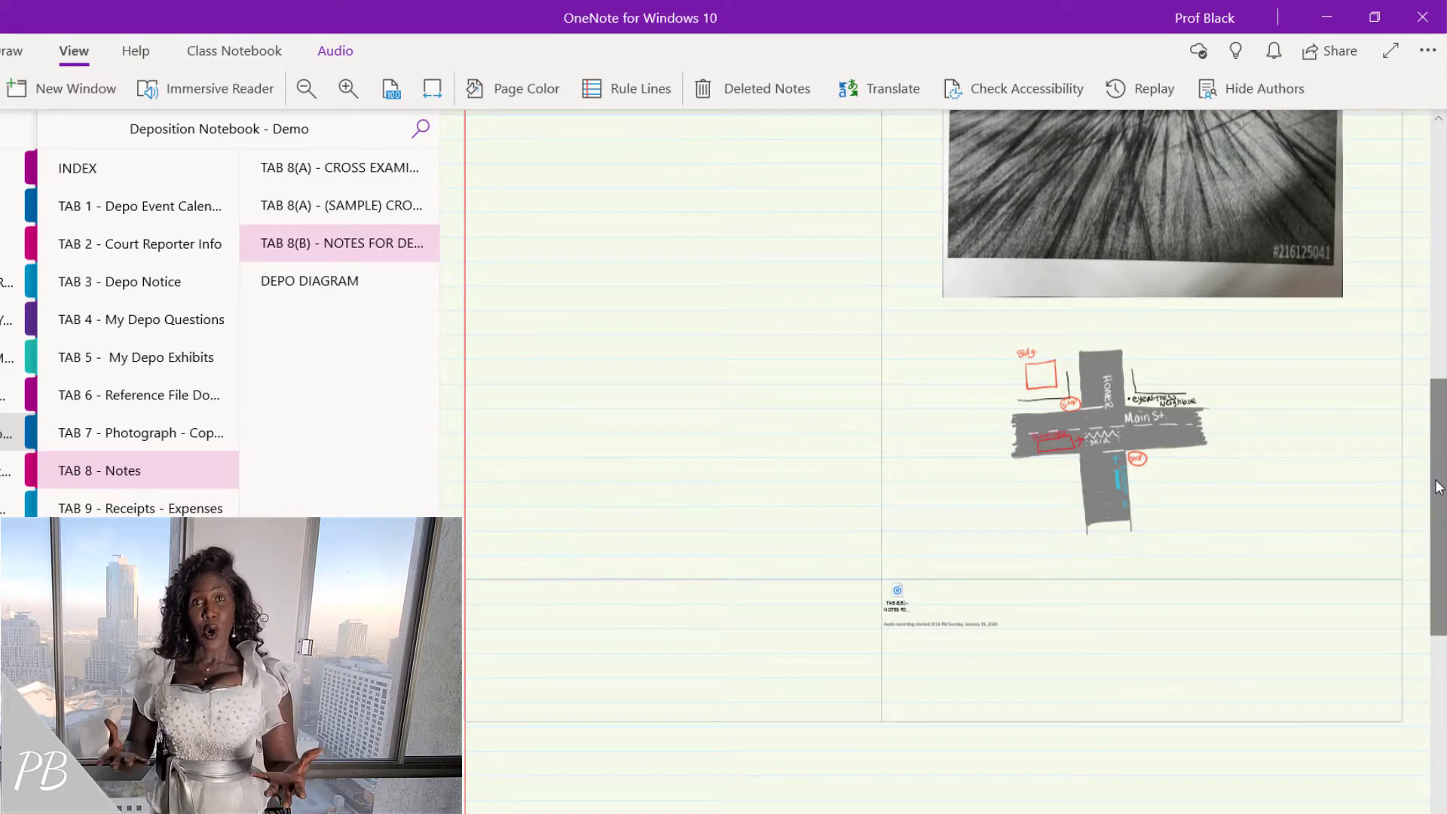
Step: Scroll to the intersection diagram and play the embedded audio recording beneath it
scroll(1439, 484, down, 1)
mouse_move(1439, 482)
mouse_down()
mouse_move(1439, 418)
mouse_move(1440, 484)
mouse_up()
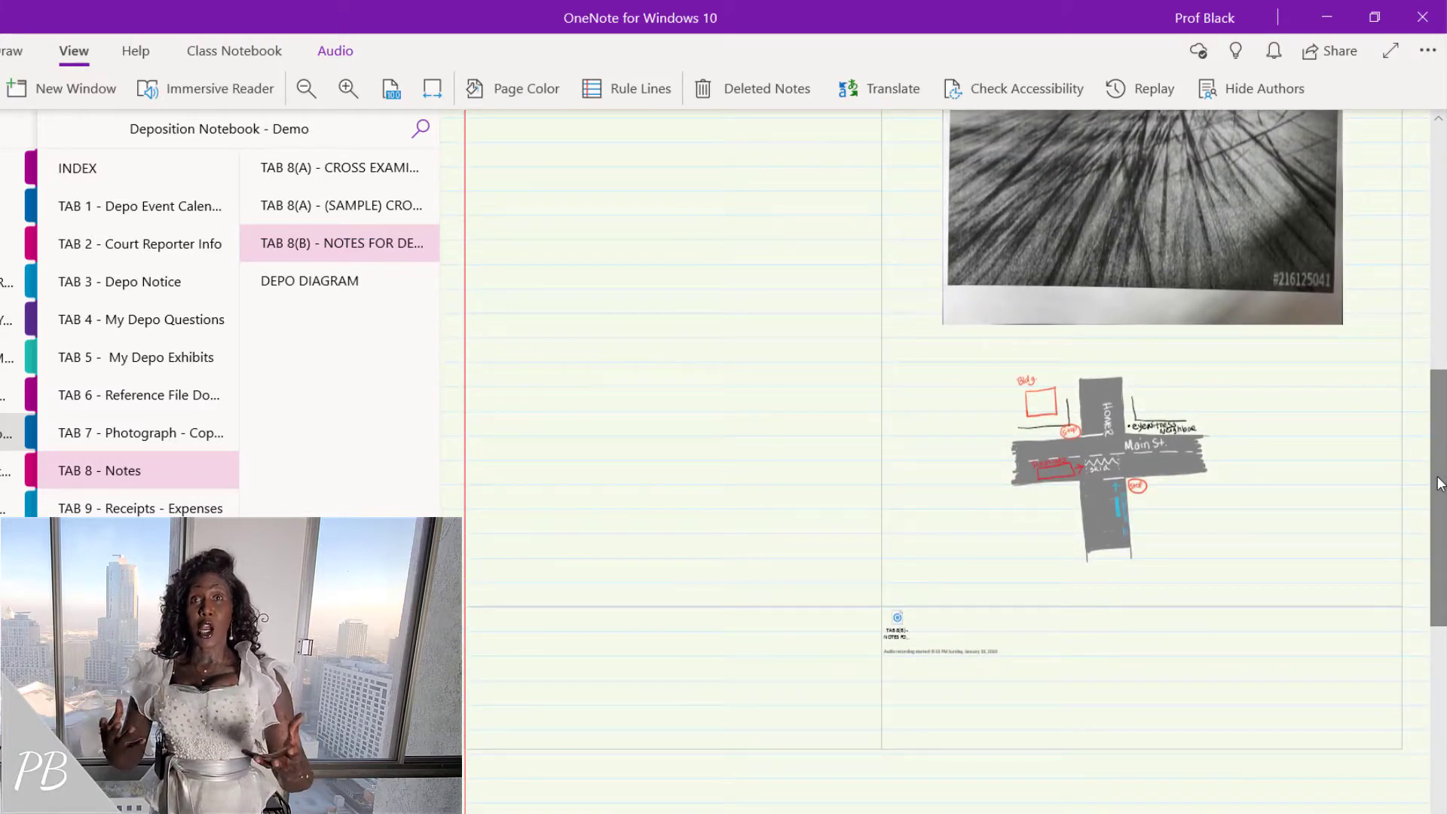
click(896, 628)
click(1420, 459)
scroll(1424, 463, down, 1)
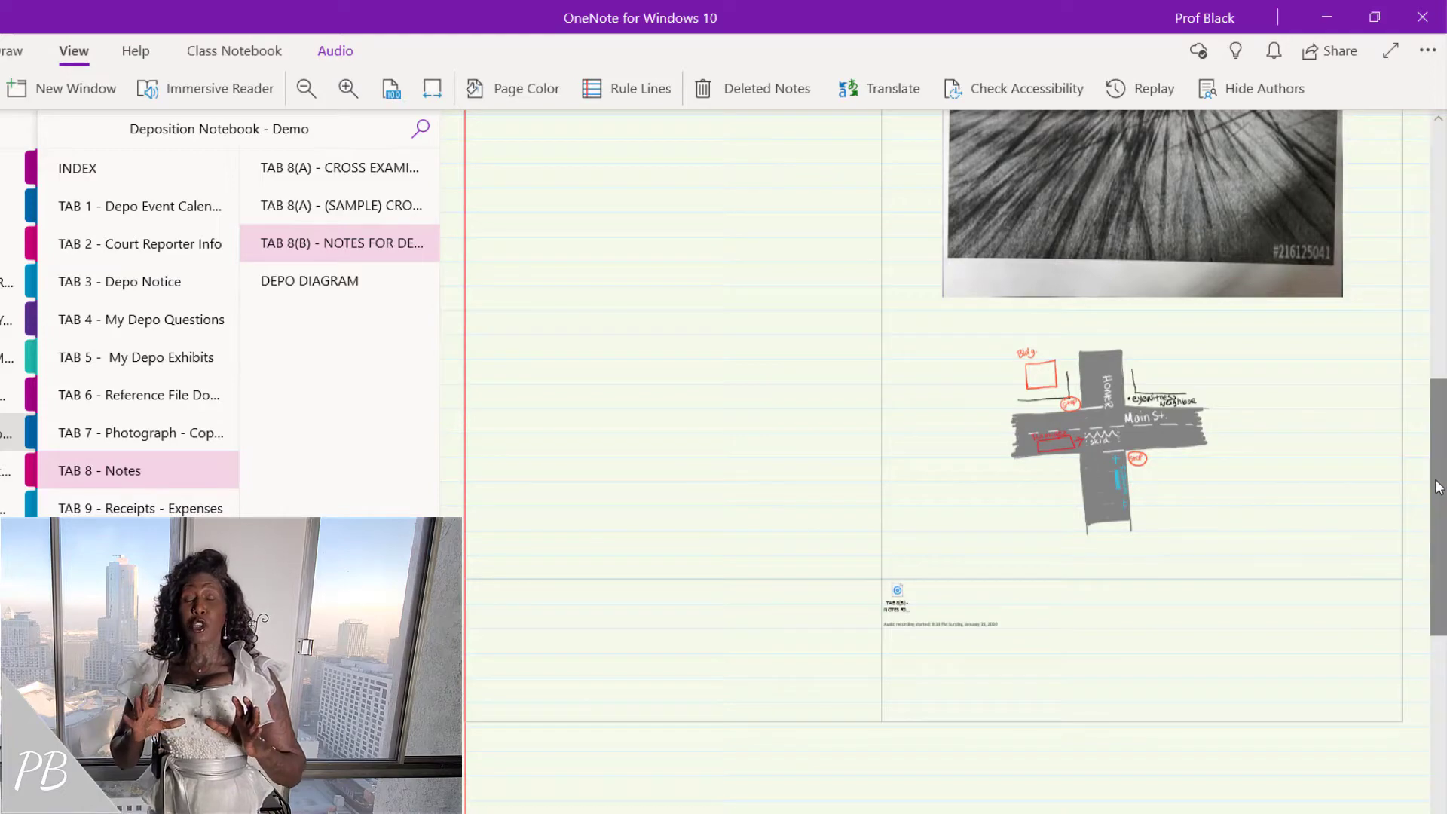
double_click(897, 590)
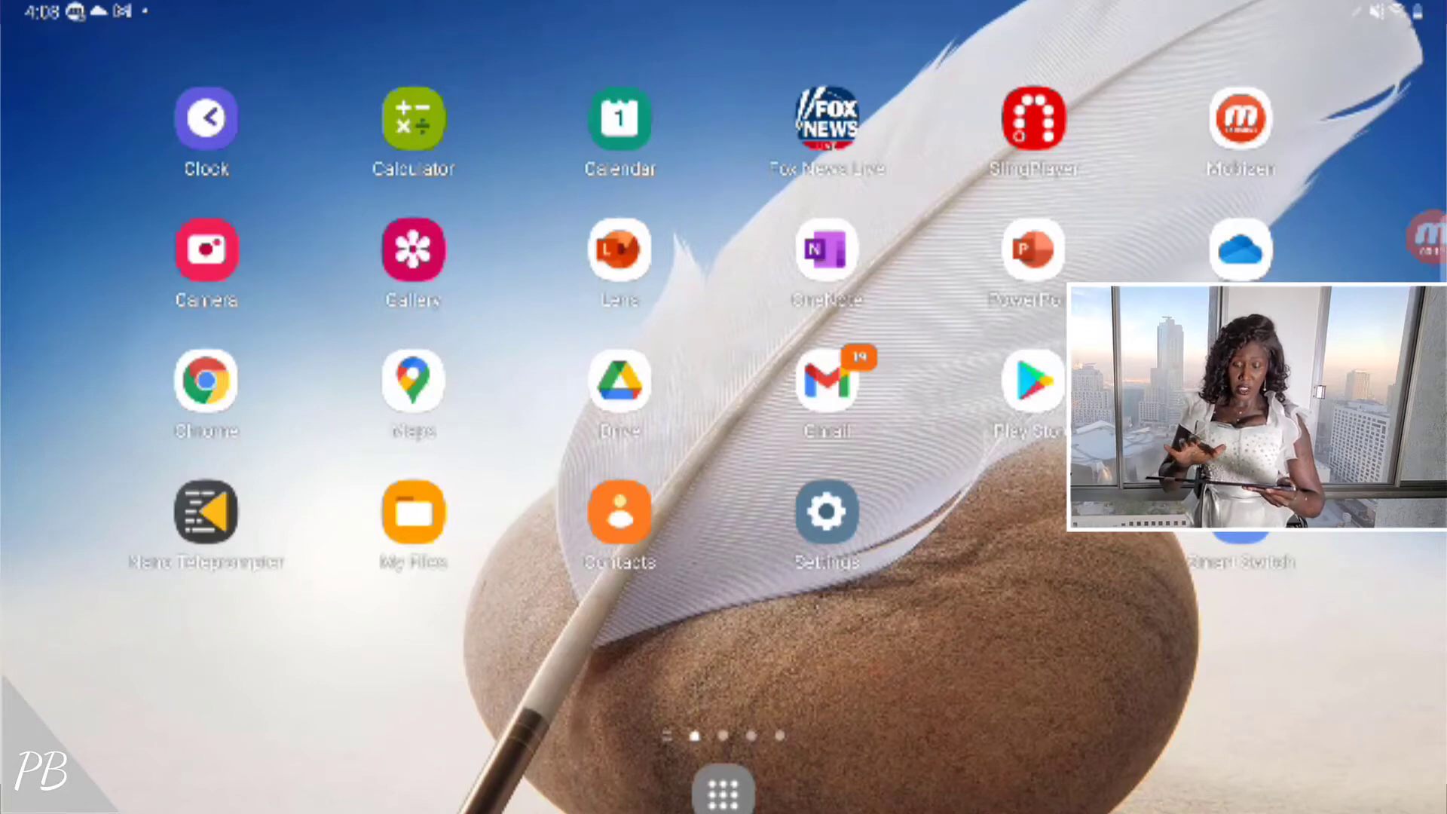
Step: Launch OneNote on the tablet and show its list of notebooks and pages
click(827, 249)
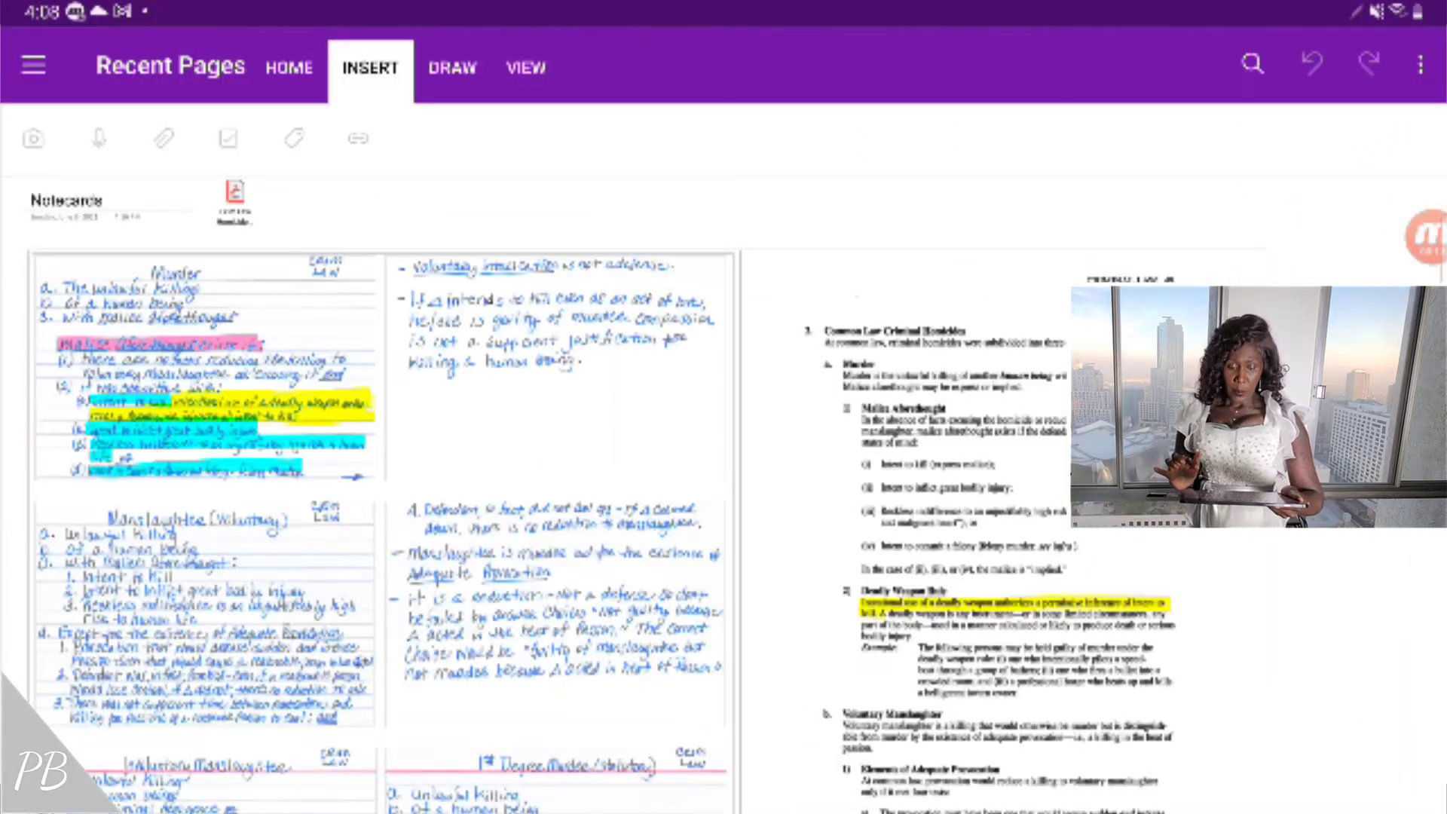
click(33, 65)
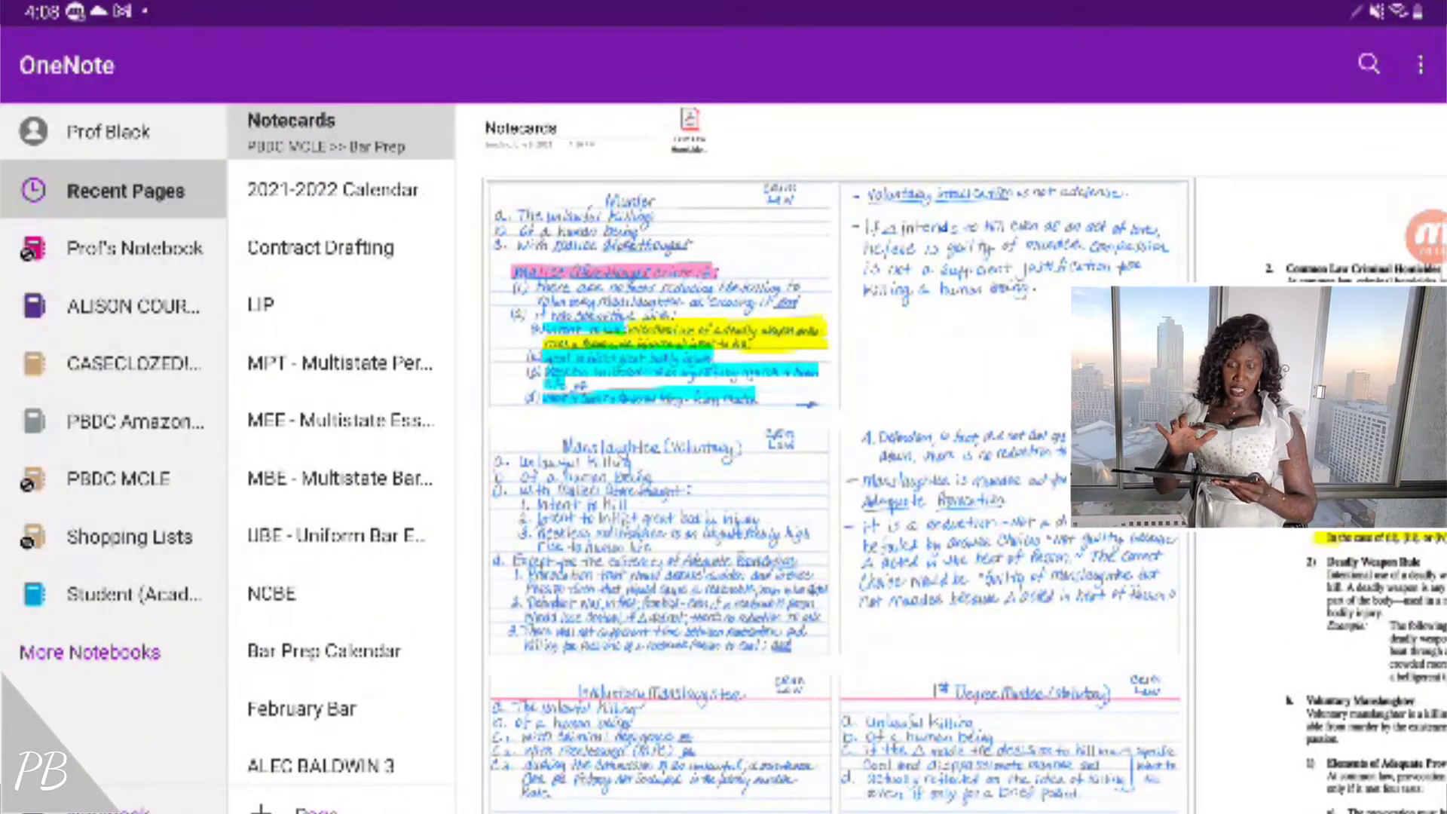
Step: Load the full list of available notebooks with More Notebooks
click(89, 652)
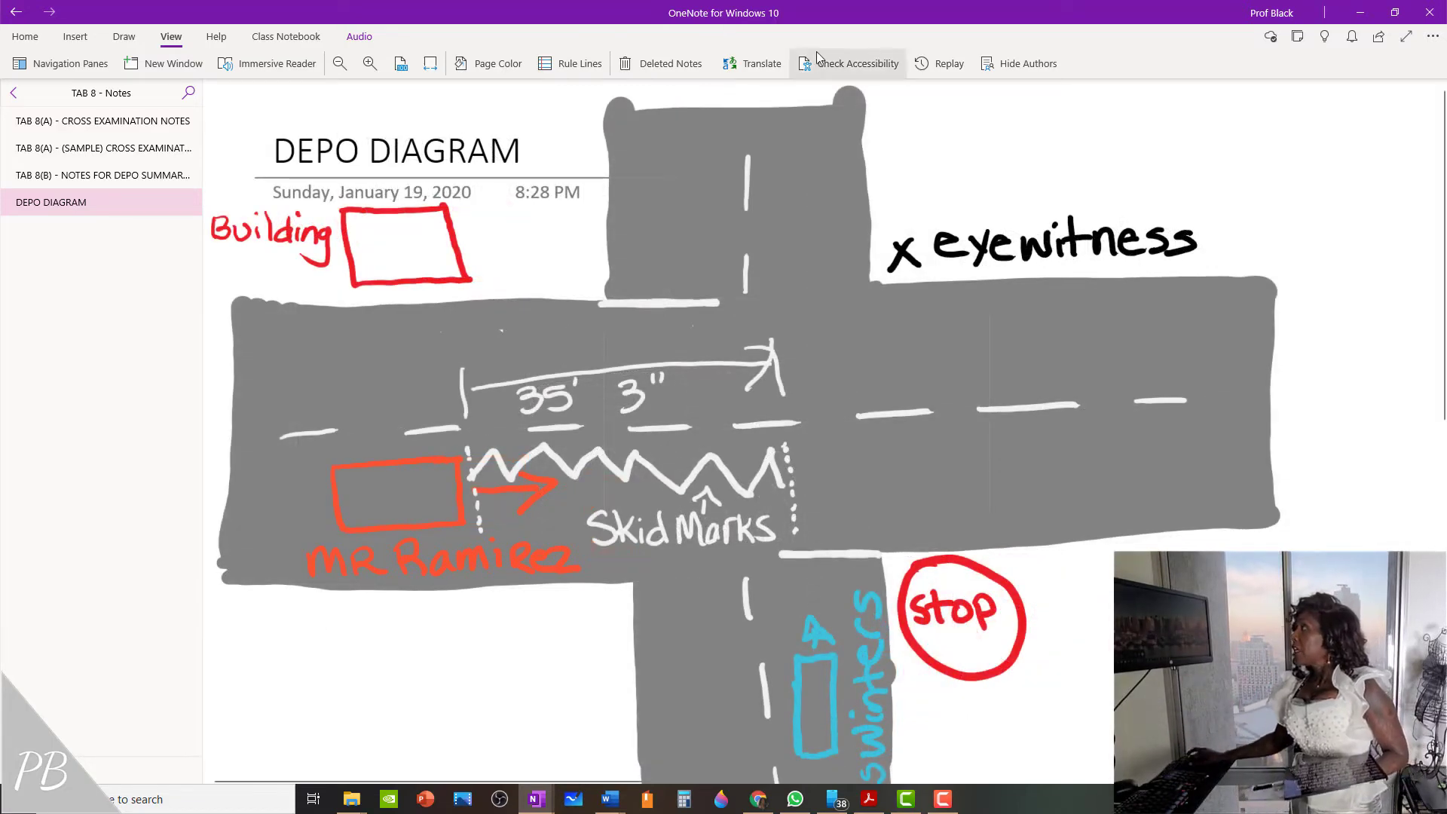
Step: Replay every ink stroke on the DEPO DIAGRAM page from first mark to last
click(933, 66)
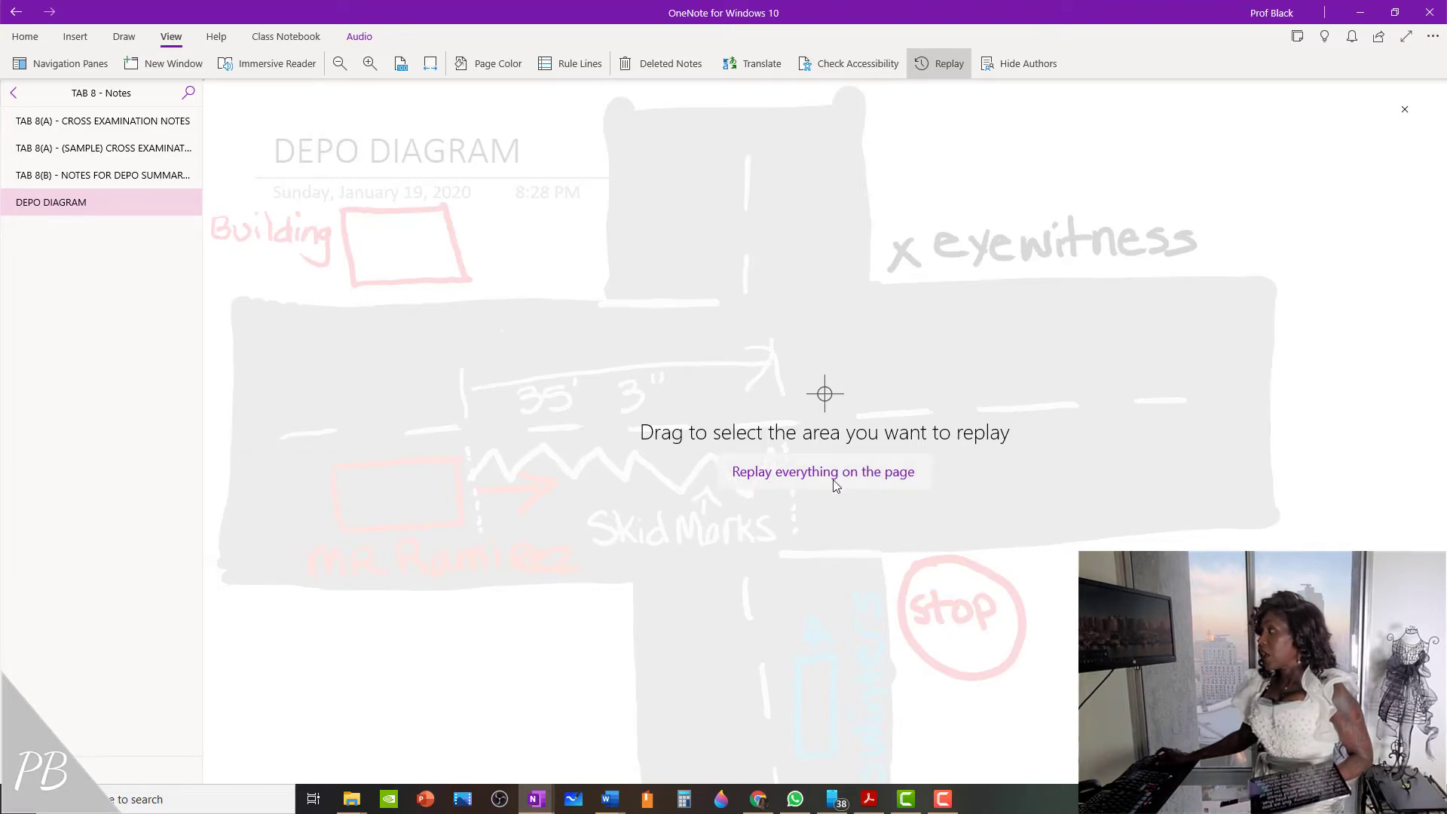
click(834, 477)
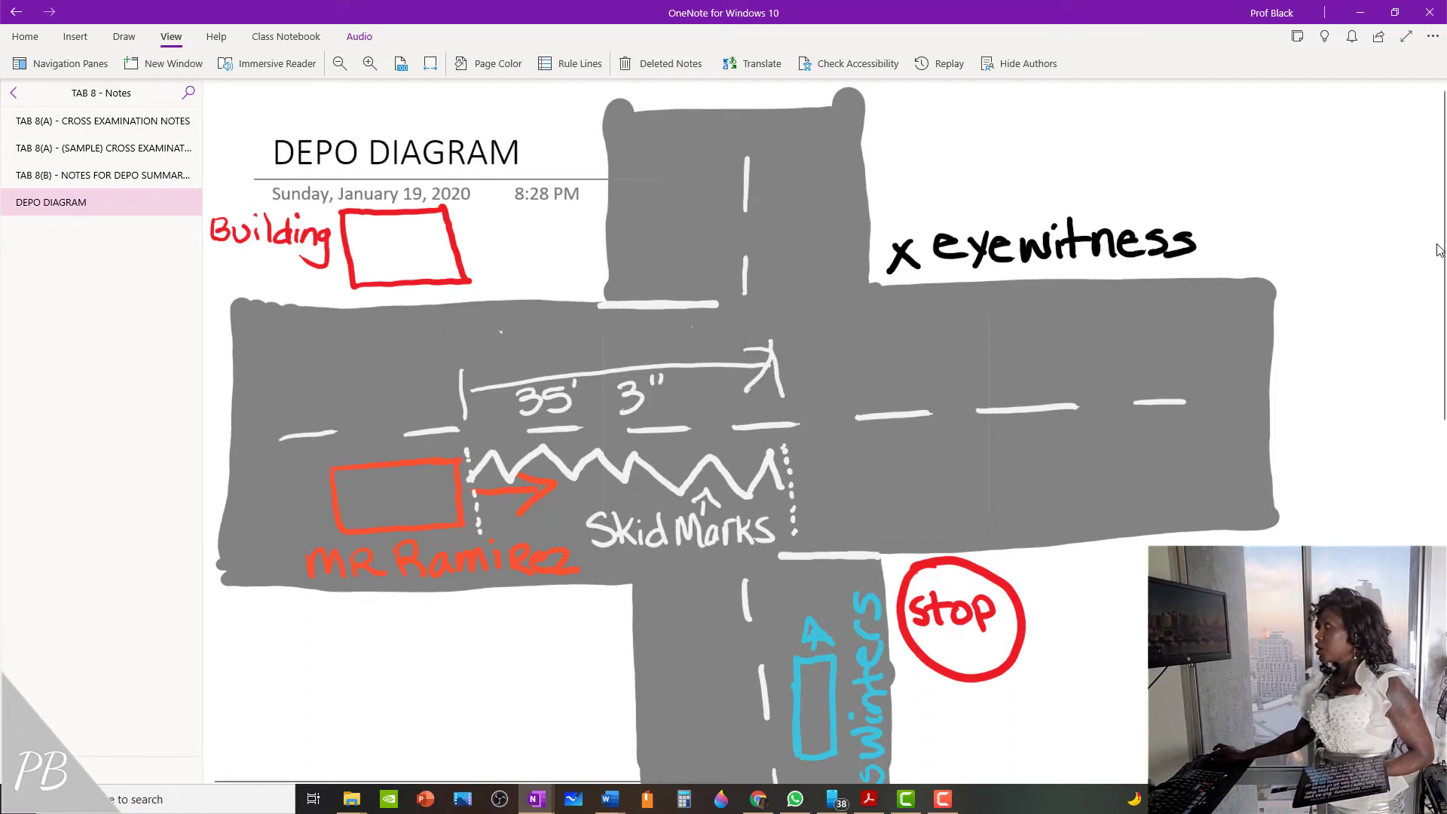
Step: Replay only the ink inside a rectangle drawn over the intersection, skid marks and vehicles
scroll(1422, 309, down, 3)
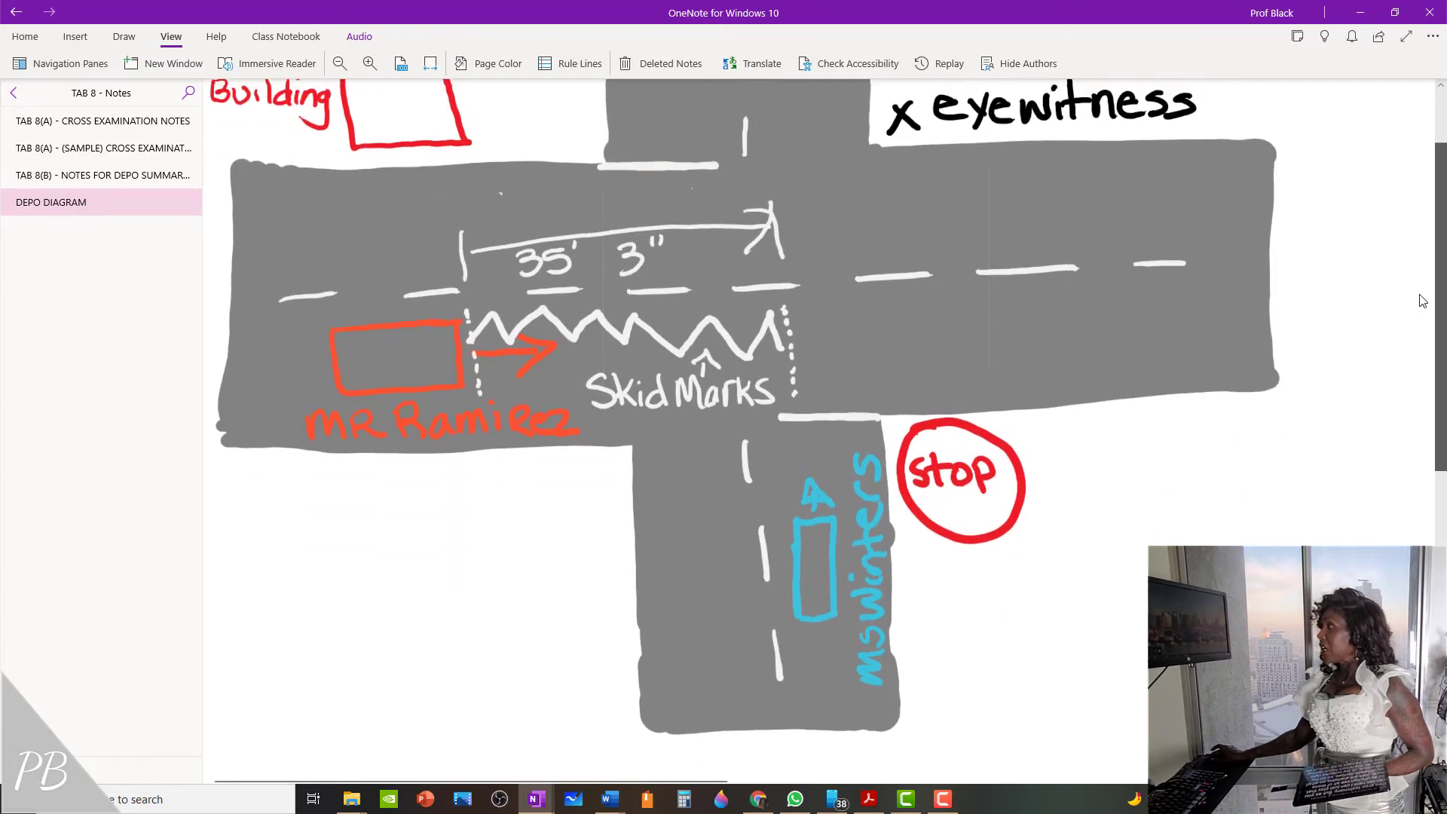
scroll(1422, 299, up, 1)
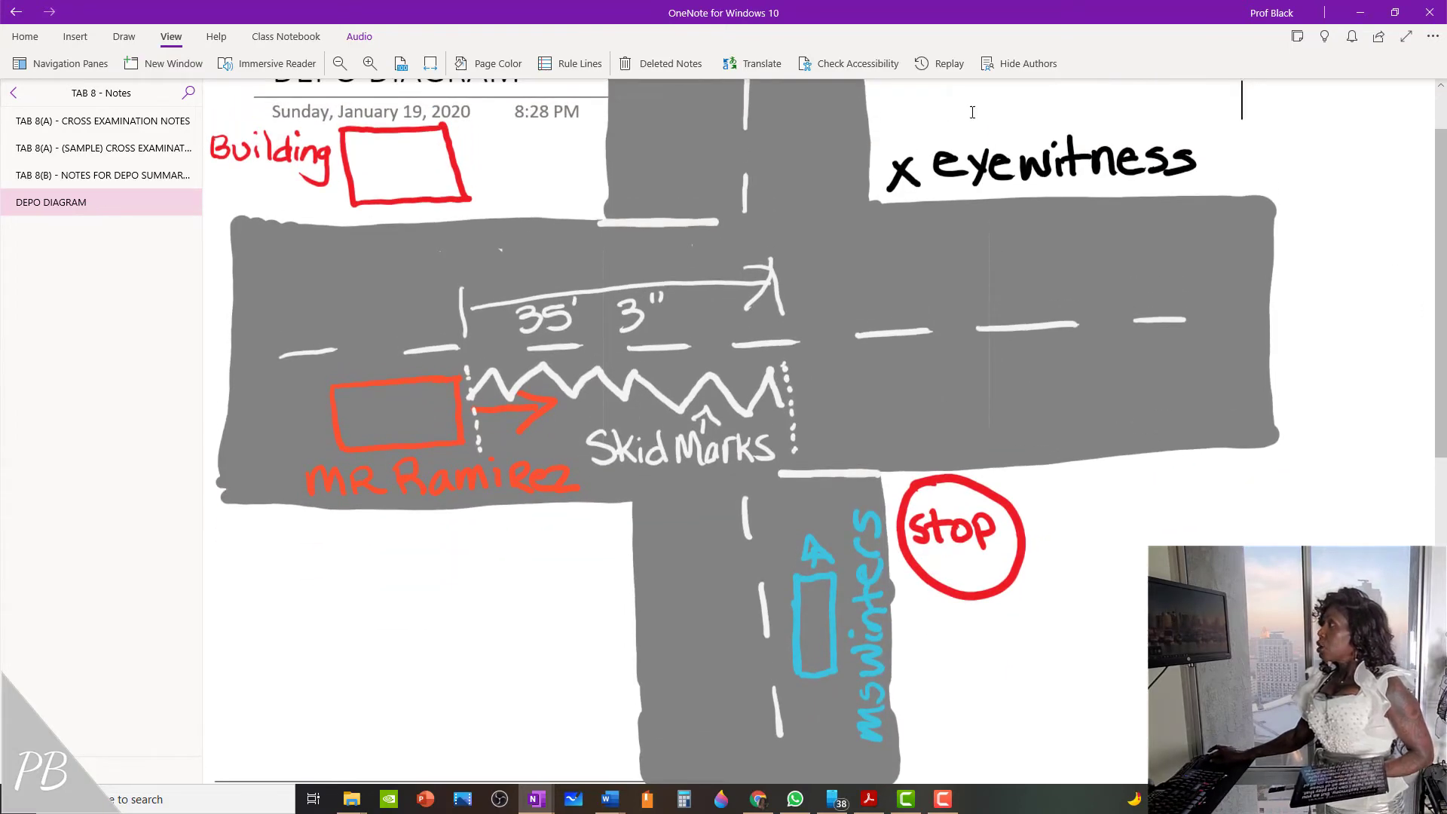
click(942, 79)
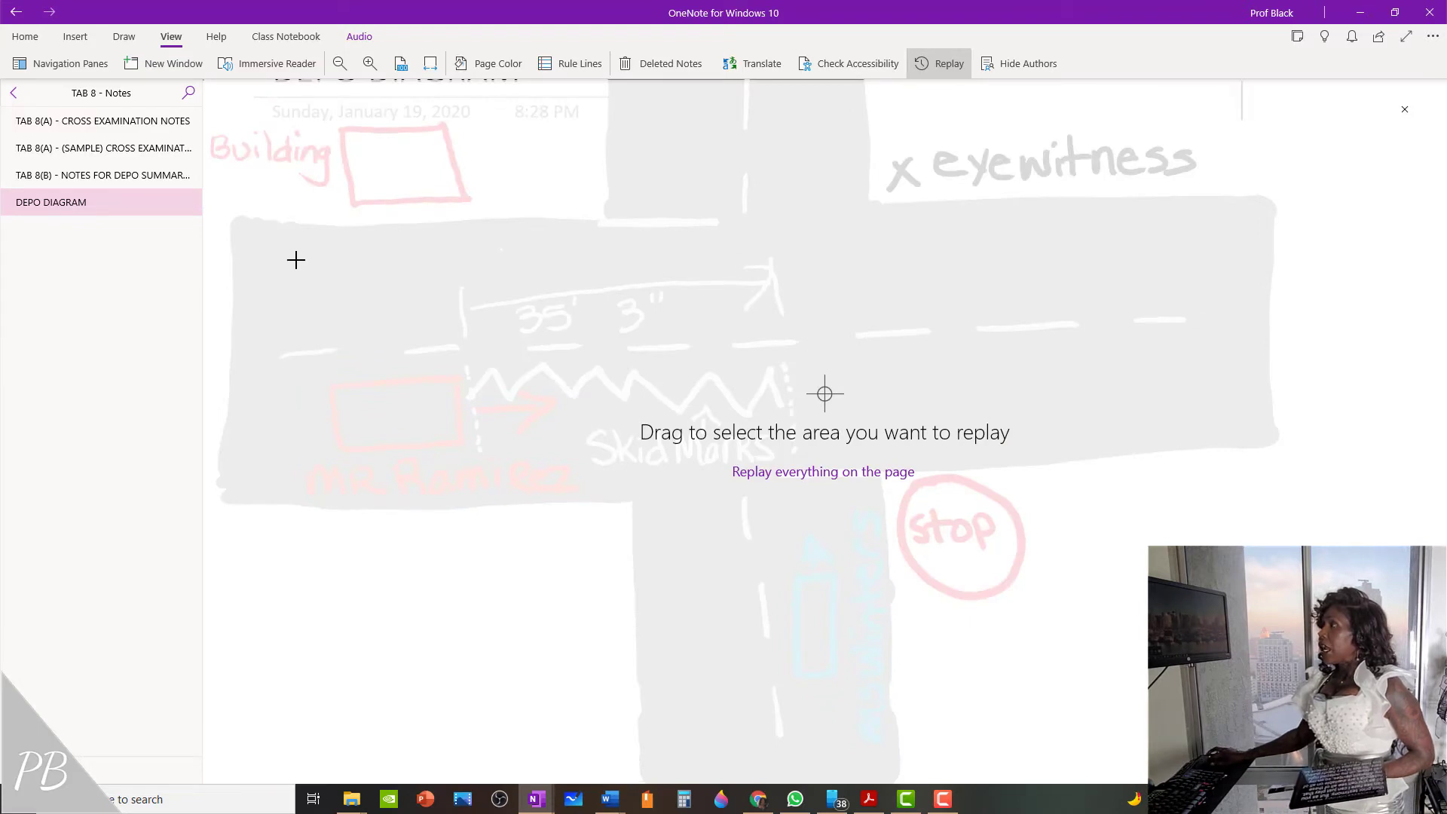
drag(262, 236, 819, 483)
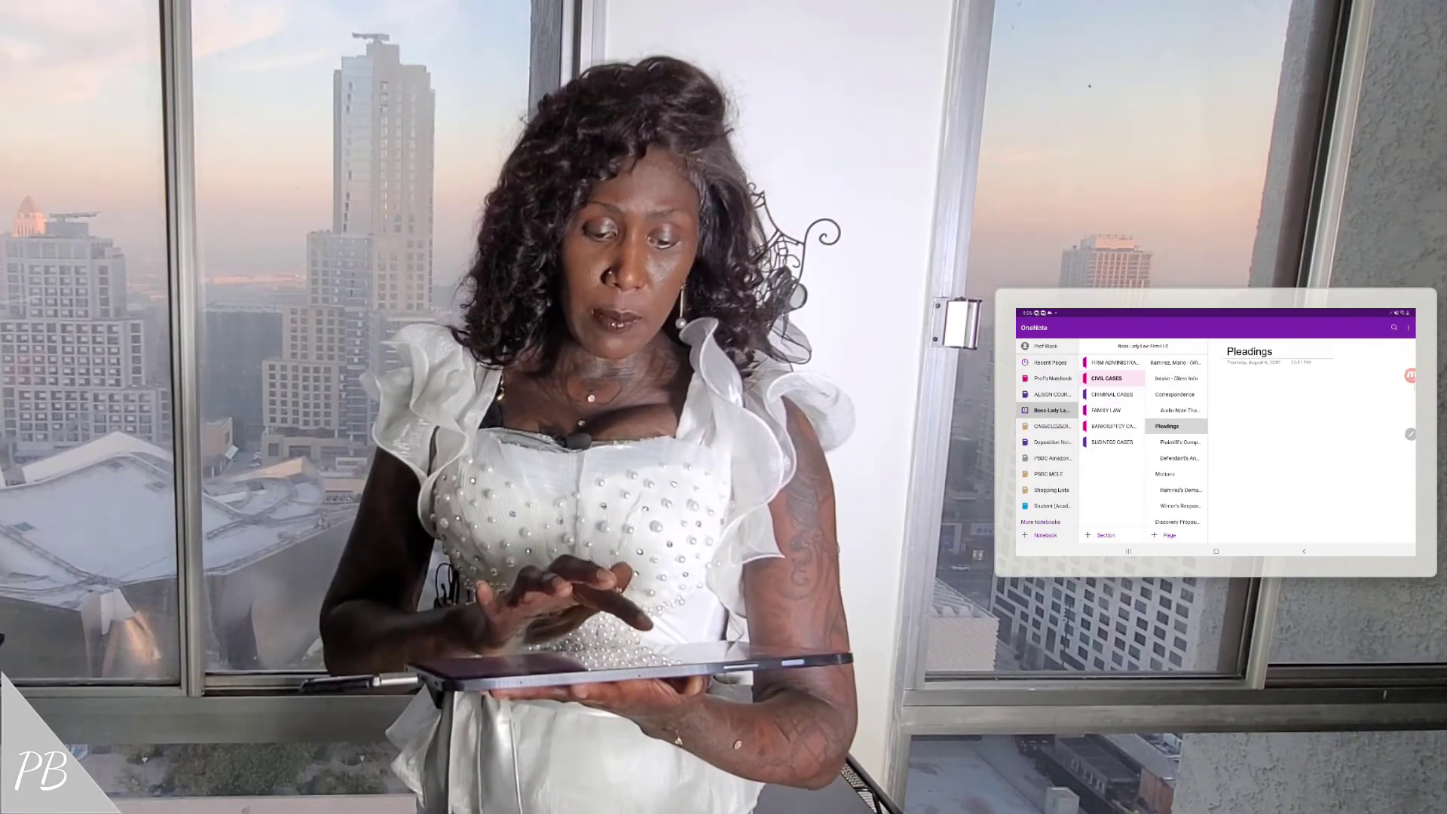
Step: On the tablet, bring up the synced notebook's sections and pages to reach the Civil Cases page list
scroll(1215, 437, down, 1)
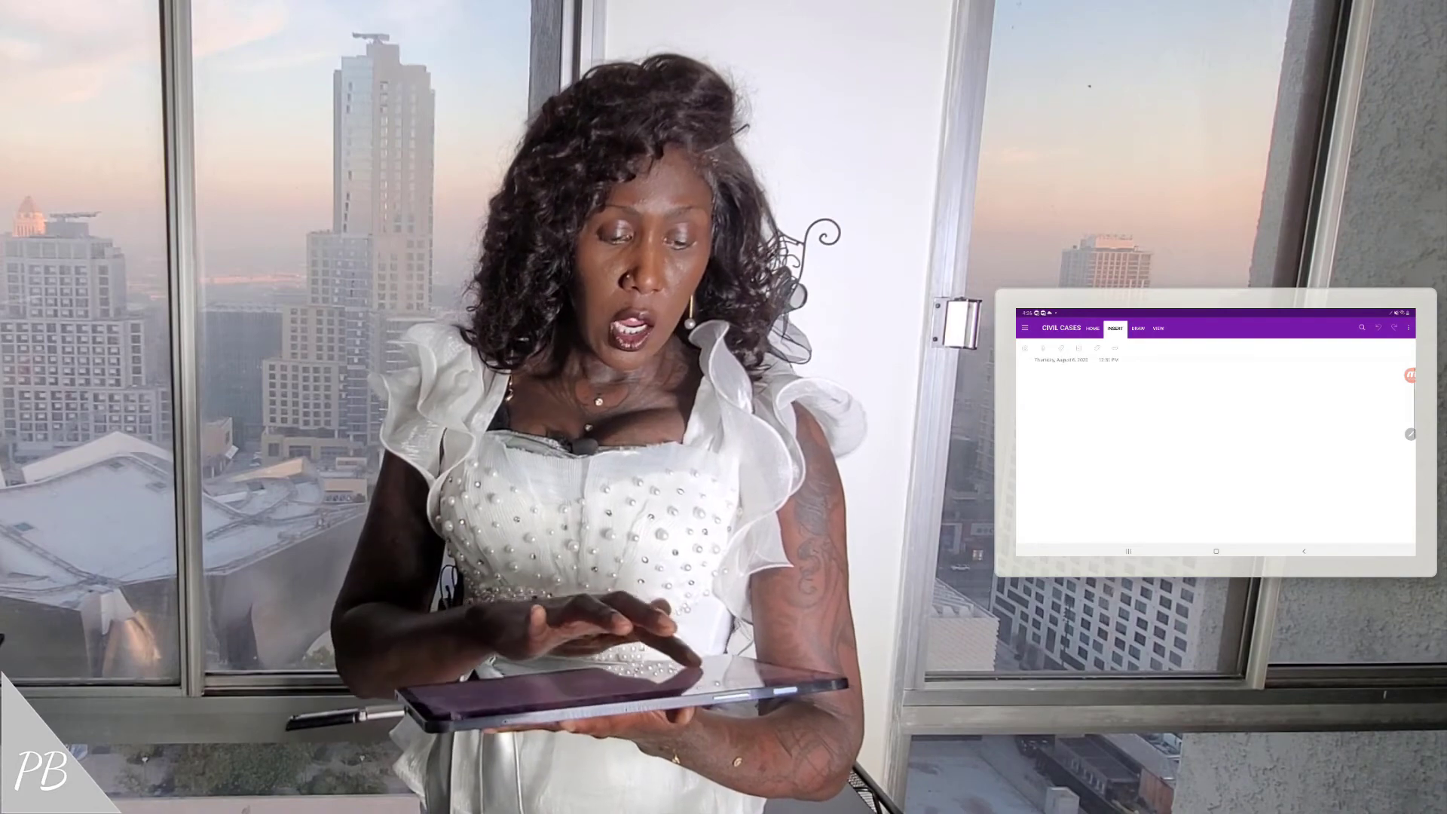
click(1024, 328)
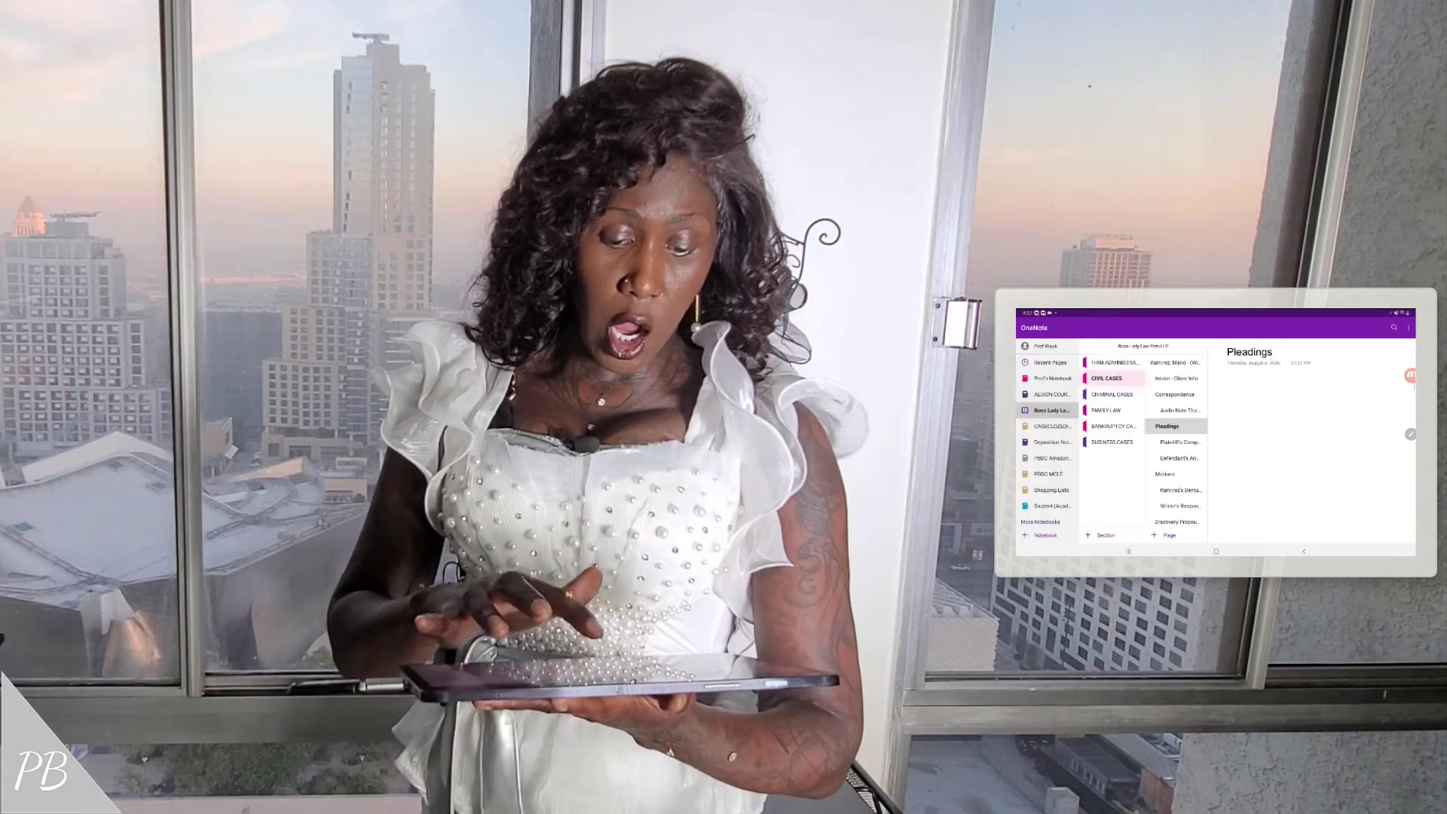